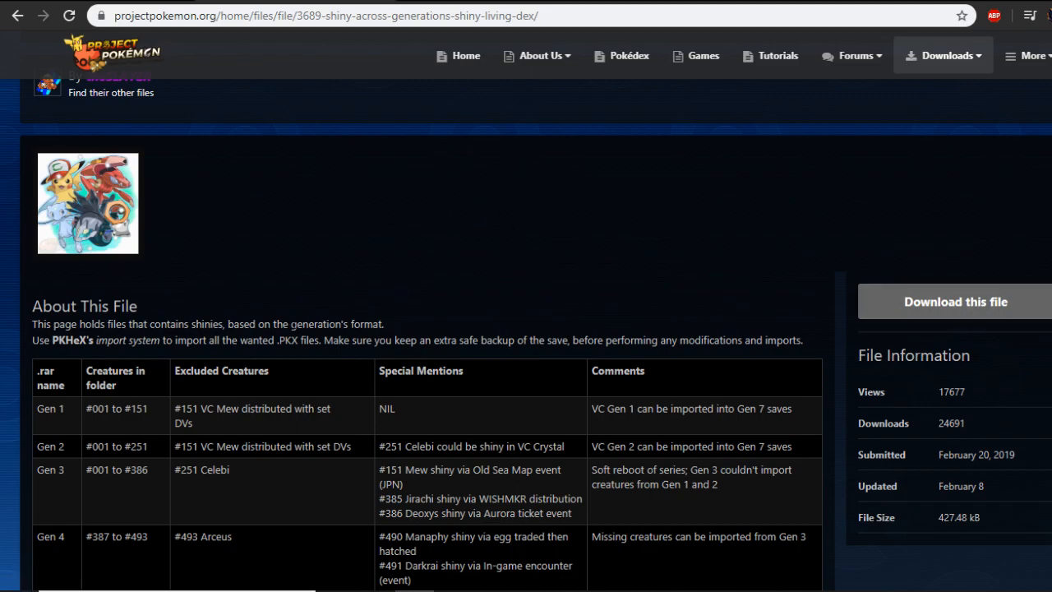
Review the Shiny across Generations page, examining the Gen 8 (SWSH) row's compatibility comment and excluded creatures
{"action": "scroll", "coordinate": [209, 292], "scroll_direction": "up", "scroll_amount": 3}
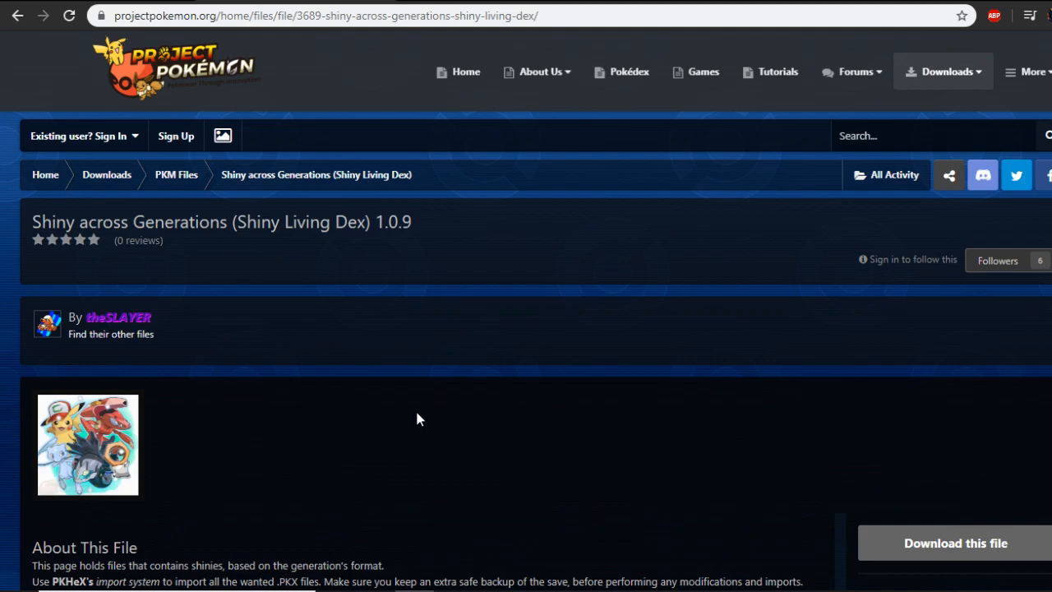
{"action": "scroll", "coordinate": [417, 419], "scroll_direction": "down", "scroll_amount": 2}
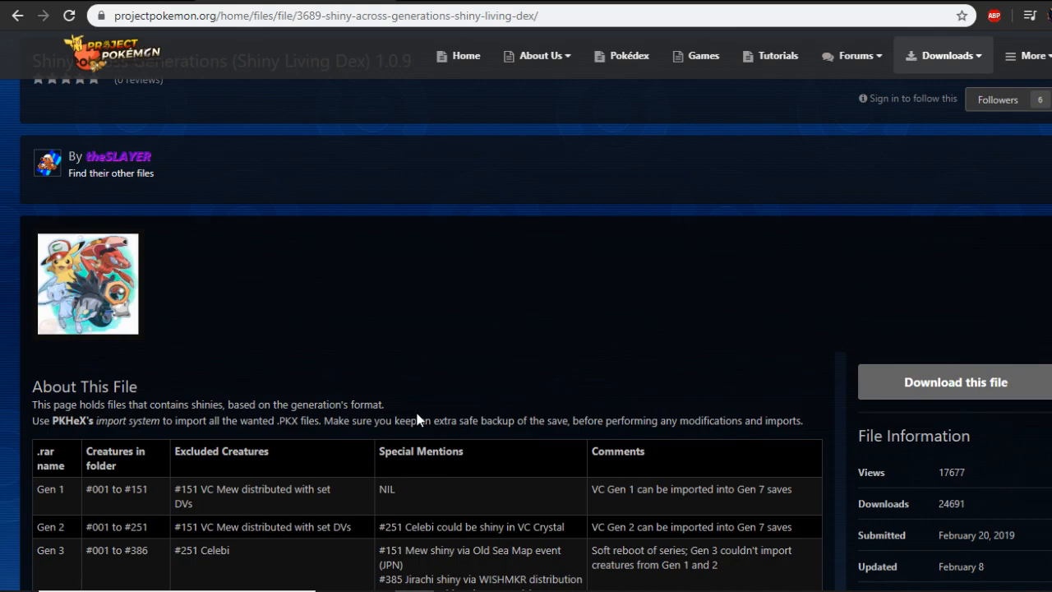
{"action": "left_click", "coordinate": [379, 15]}
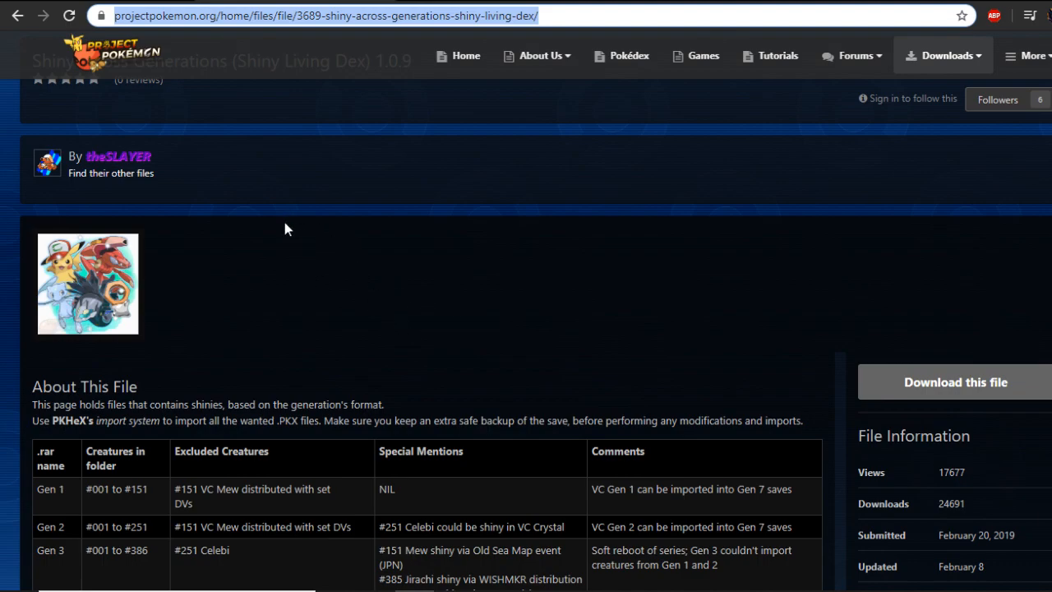
{"action": "scroll", "coordinate": [316, 287], "scroll_direction": "down", "scroll_amount": 5}
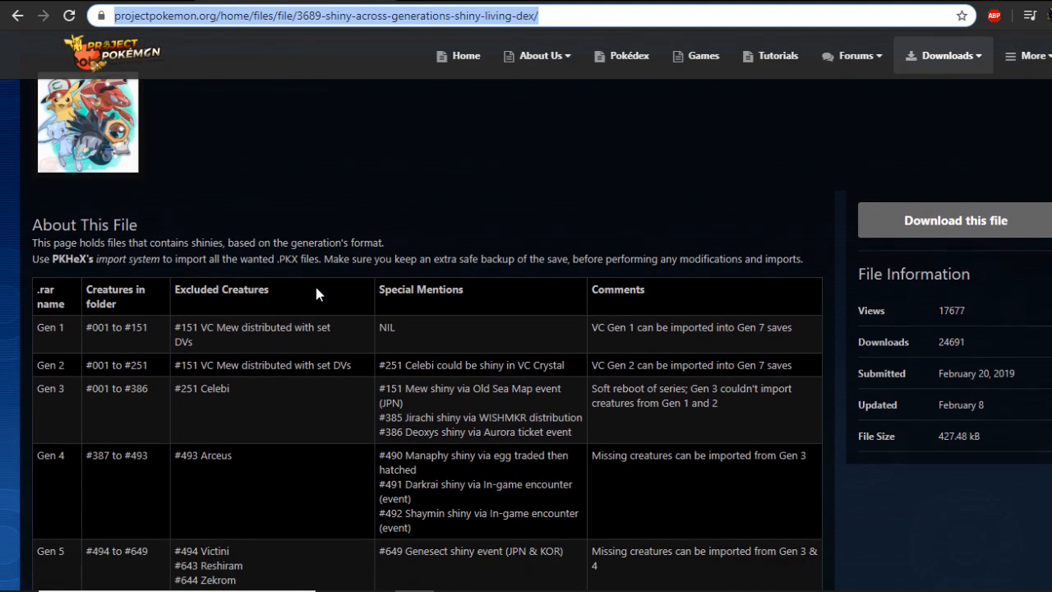
{"action": "scroll", "coordinate": [316, 290], "scroll_direction": "down", "scroll_amount": 5}
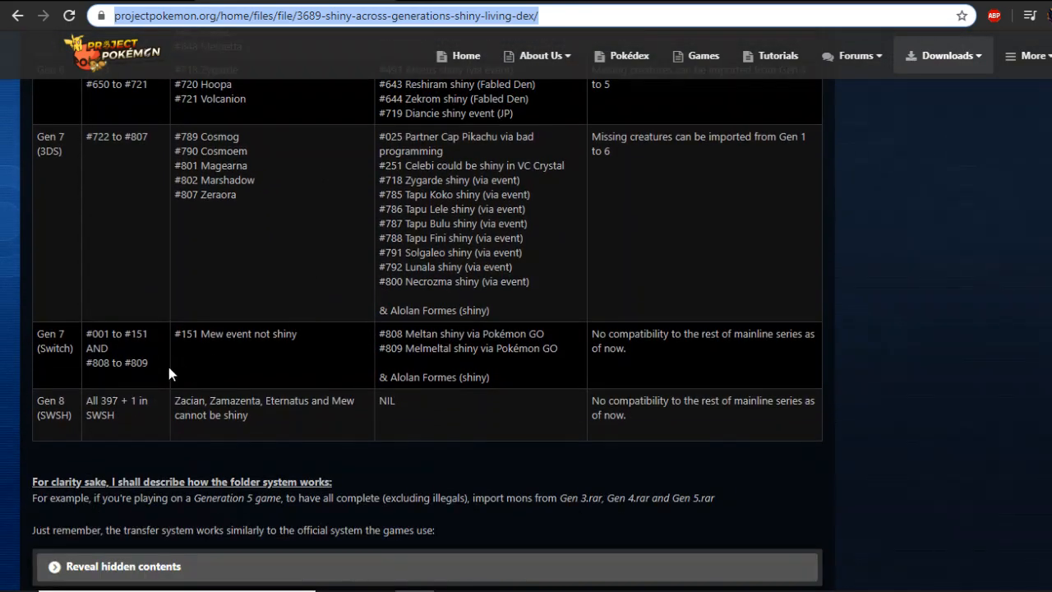
{"action": "left_click_drag", "start_coordinate": [591, 400], "coordinate": [774, 418]}
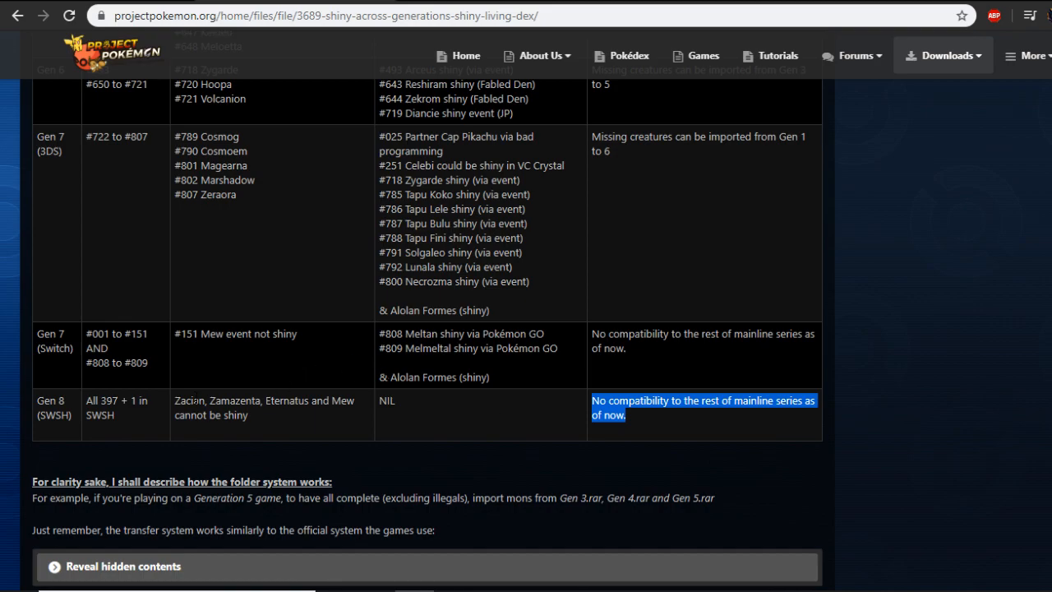
{"action": "left_click_drag", "start_coordinate": [175, 402], "coordinate": [292, 423]}
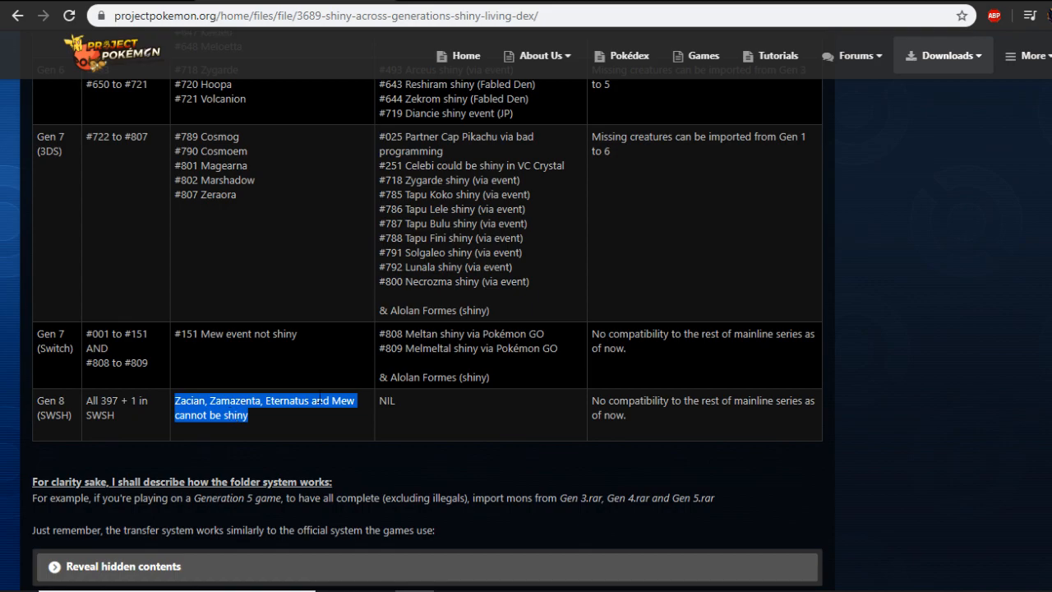
{"action": "scroll", "coordinate": [267, 401], "scroll_direction": "up", "scroll_amount": 2}
{"action": "scroll", "coordinate": [267, 401], "scroll_direction": "down", "scroll_amount": 2}
{"action": "scroll", "coordinate": [556, 411], "scroll_direction": "up", "scroll_amount": 12}
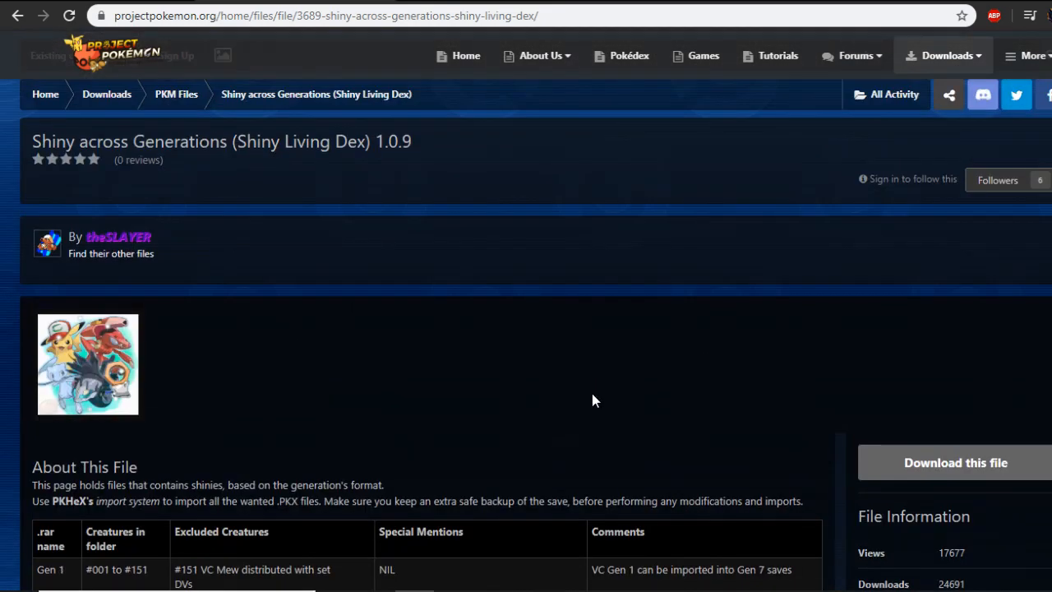
View the list of downloadable generation archives for this file and close it without downloading any
{"action": "scroll", "coordinate": [592, 393], "scroll_direction": "down", "scroll_amount": 3}
{"action": "left_click", "coordinate": [940, 219]}
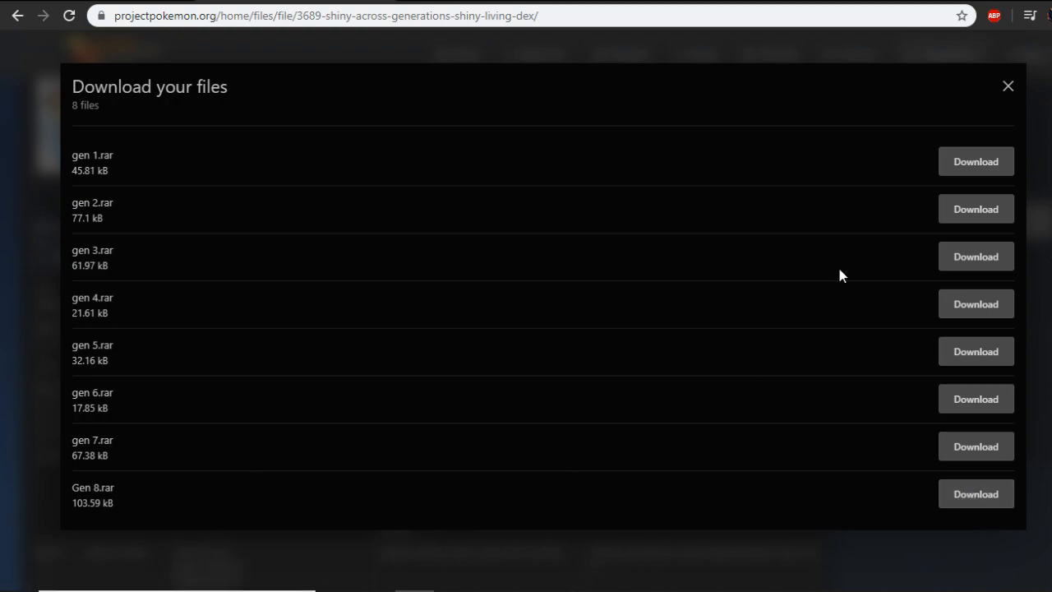
{"action": "left_click", "coordinate": [1007, 87]}
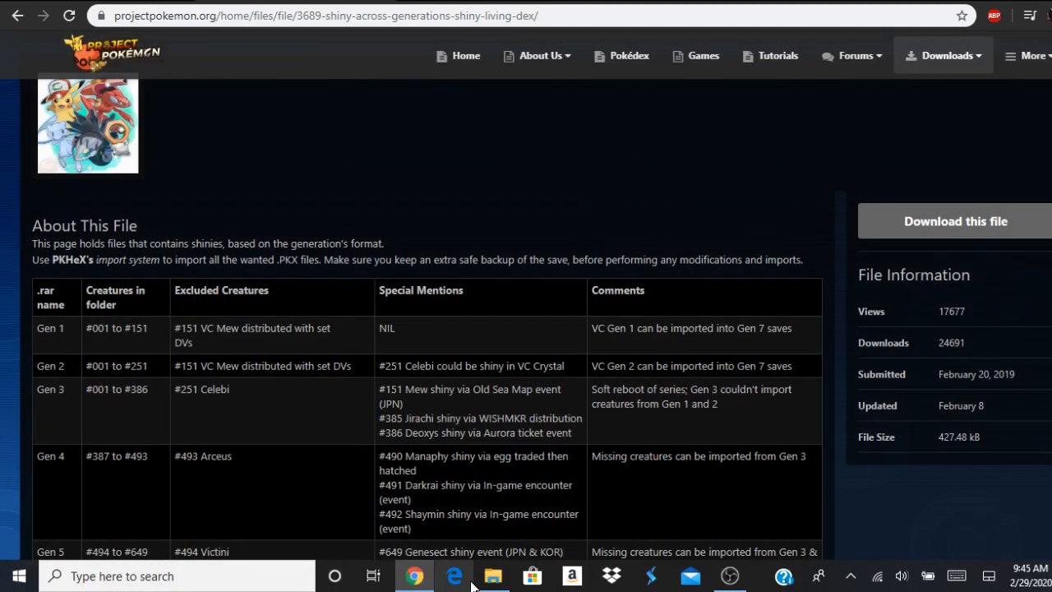
Switch to File Explorer, return to the Downloads folder and open the Gen 8 archive in WinRAR
{"action": "left_click", "coordinate": [493, 576]}
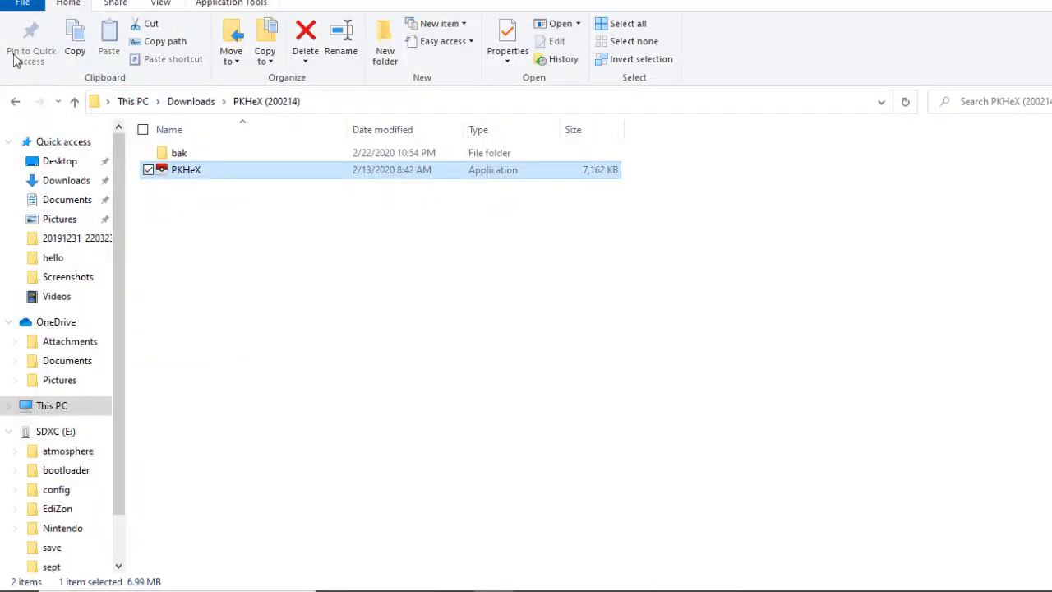
{"action": "left_click", "coordinate": [16, 101]}
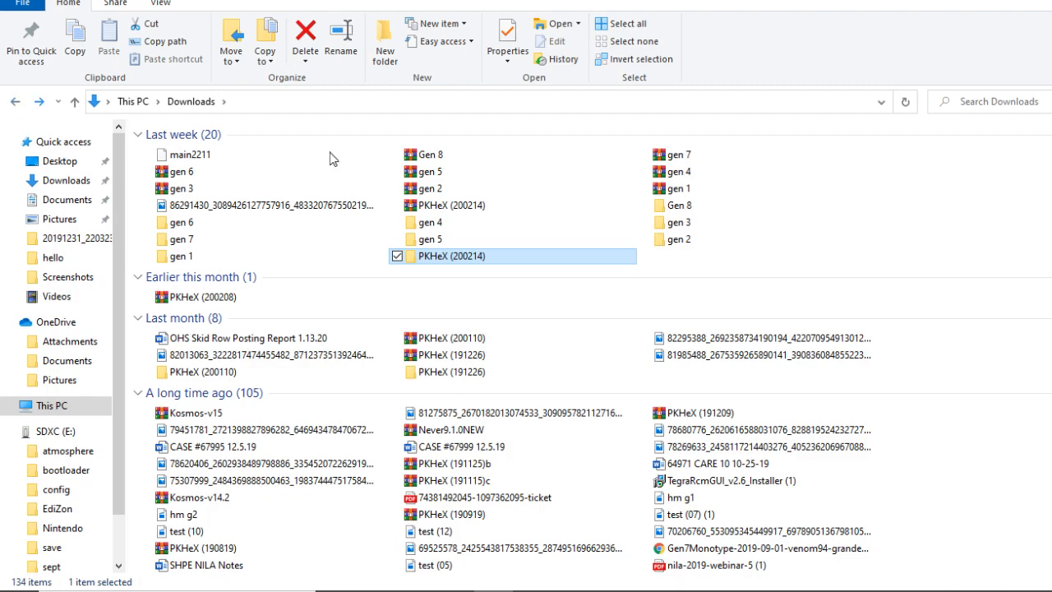
{"action": "left_click", "coordinate": [465, 159]}
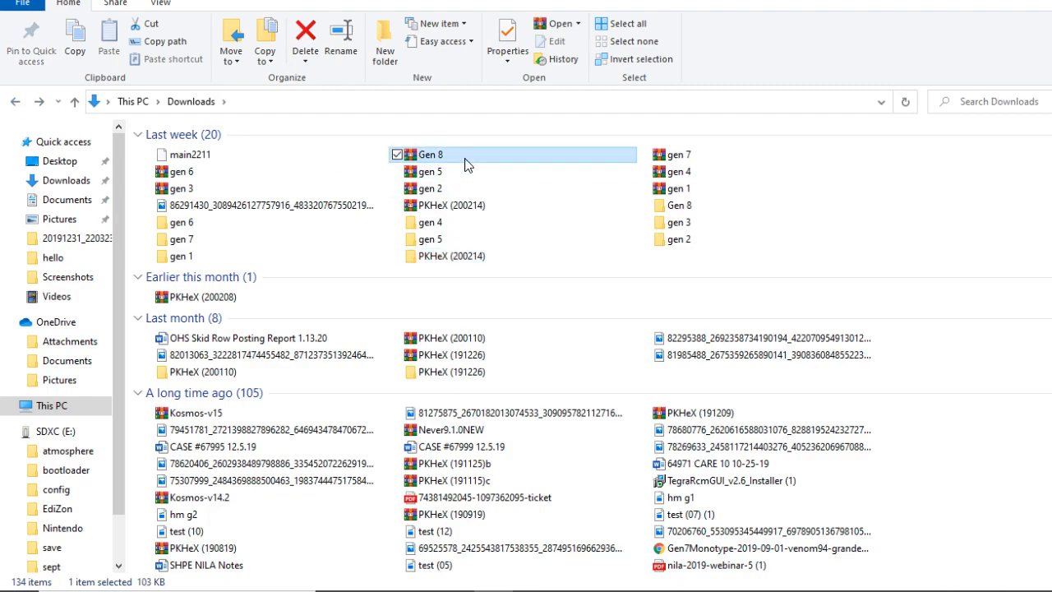
{"action": "double_click", "coordinate": [465, 158]}
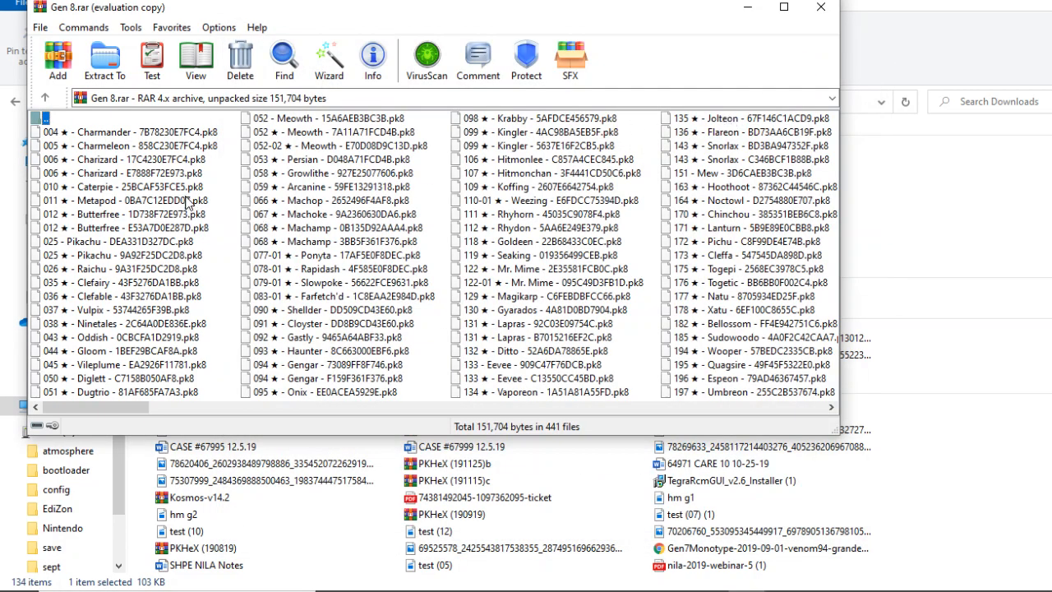
{"action": "left_click", "coordinate": [52, 134]}
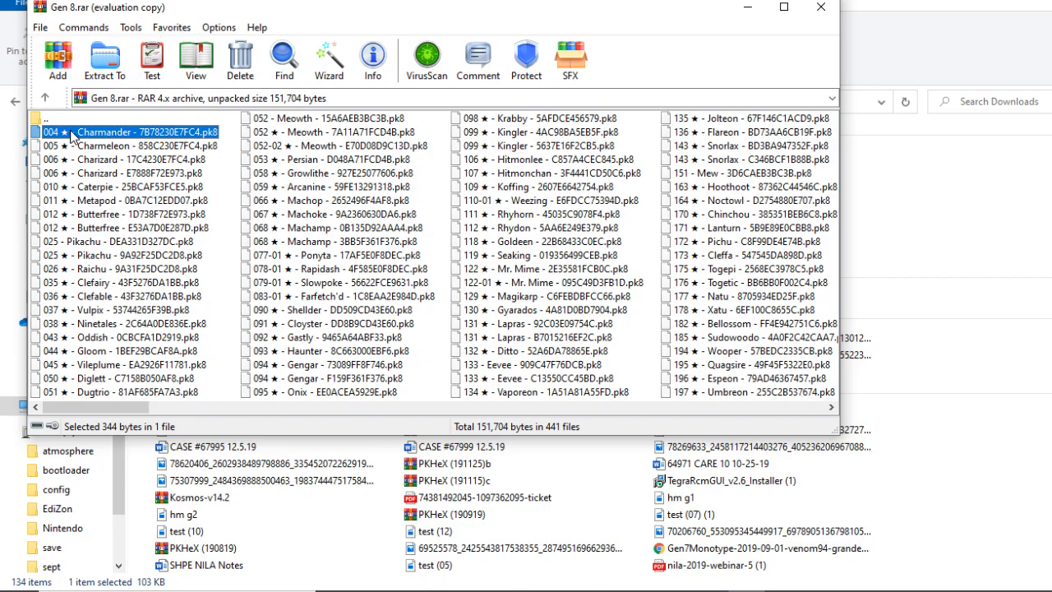
{"action": "key", "text": "Up"}
{"action": "key", "text": "Right"}
{"action": "key", "text": "shift+Right"}
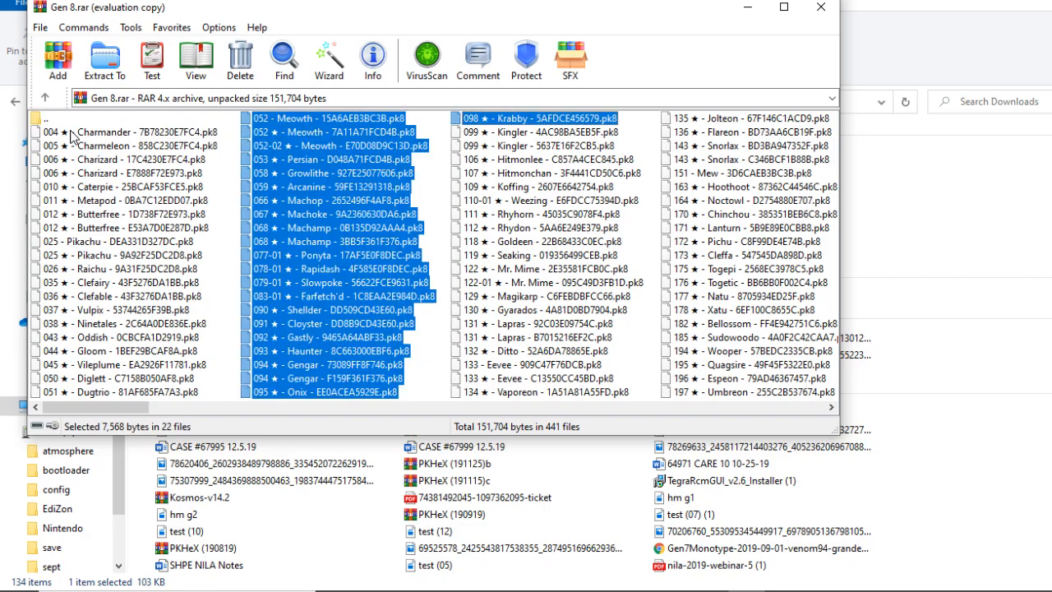
{"action": "key", "text": "shift+Right"}
{"action": "key", "text": "shift+Right"}
{"action": "key", "text": "shift+Right"}
{"action": "key", "text": "shift+Right"}
{"action": "key", "text": "shift+Right"}
{"action": "key", "text": "shift+Right"}
{"action": "key", "text": "shift+Right"}
{"action": "key", "text": "shift+Right"}
{"action": "key", "text": "shift+Right"}
{"action": "key", "text": "shift+Right"}
{"action": "key", "text": "shift+Right"}
{"action": "key", "text": "shift+Right"}
{"action": "key", "text": "shift+Right"}
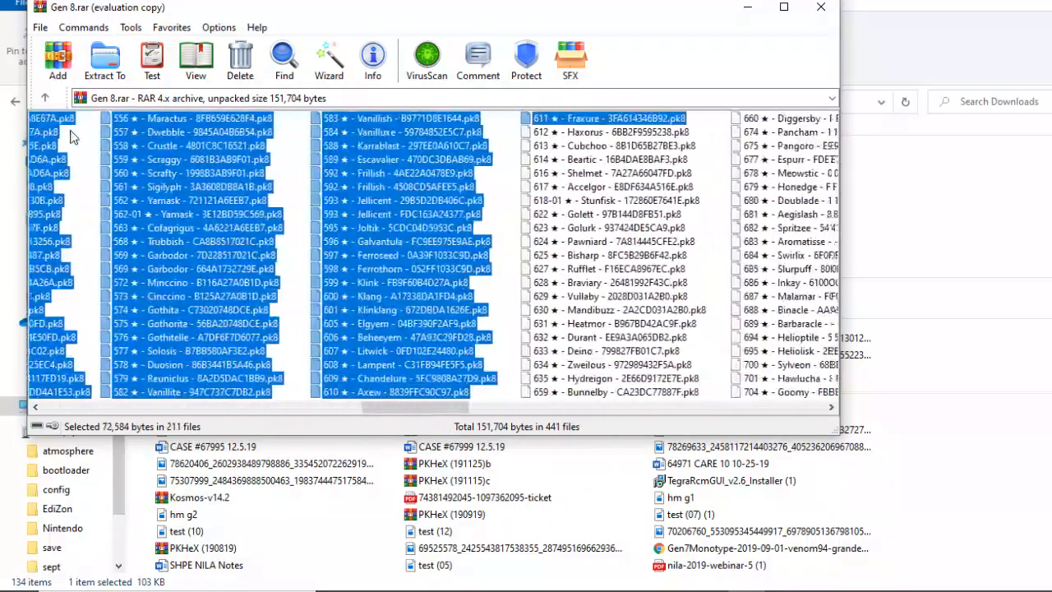
{"action": "key", "text": "shift+Right"}
{"action": "key", "text": "shift+Right"}
{"action": "key", "text": "shift+Right"}
{"action": "key", "text": "shift+Right"}
{"action": "key", "text": "shift+Right"}
{"action": "key", "text": "shift+Right"}
{"action": "key", "text": "shift+Right"}
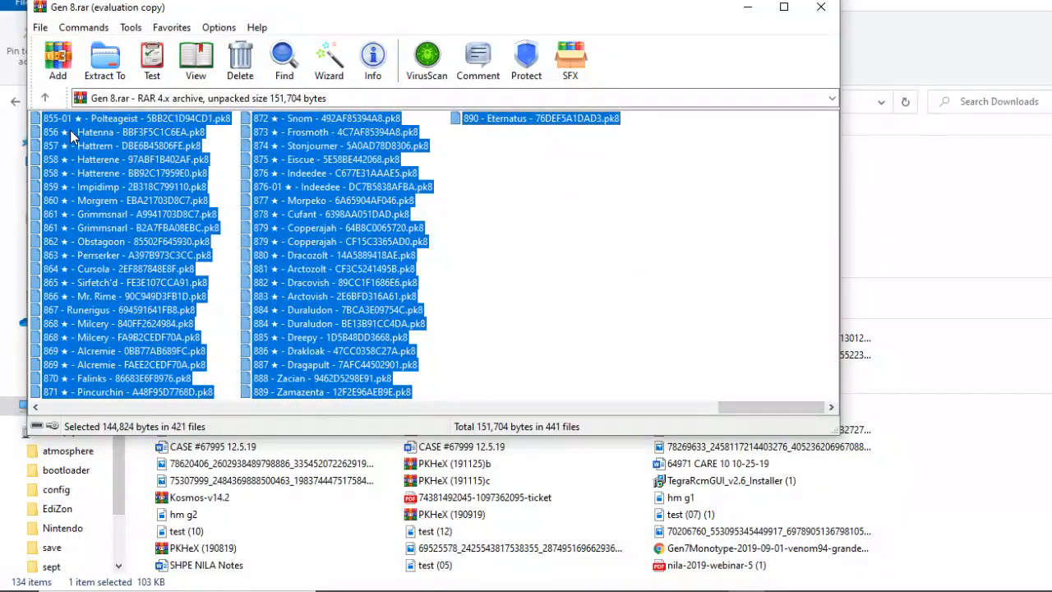
Select the .pk8 files in the Gen 8 archive as one continuous range, starting from 004 Charmander at the beginning of the list
{"action": "left_click_drag", "start_coordinate": [752, 408], "coordinate": [37, 407]}
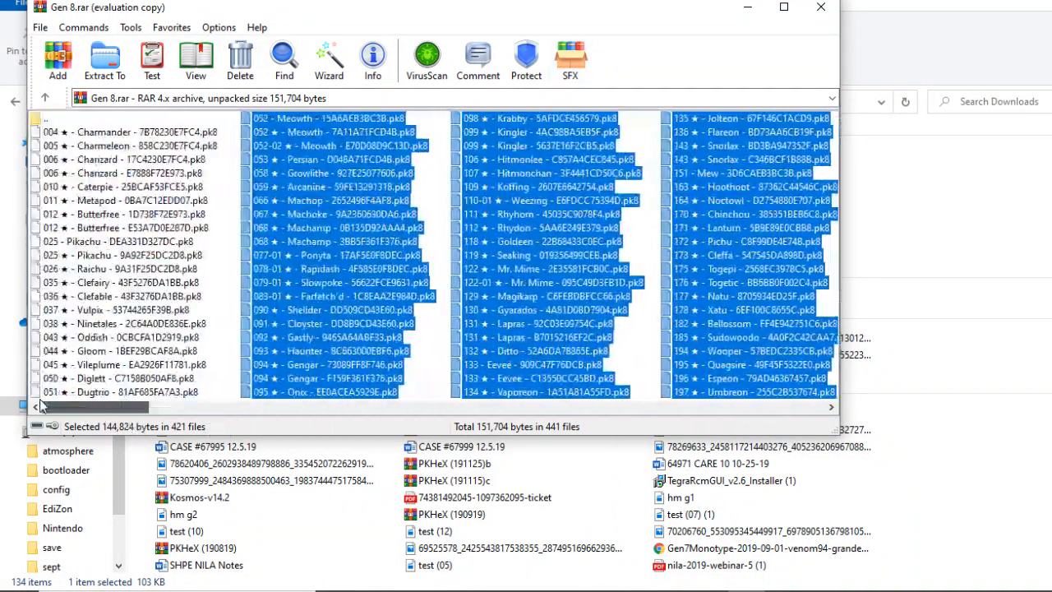
{"action": "left_click", "coordinate": [133, 132]}
{"action": "key", "text": "shift+Down"}
{"action": "key", "text": "shift+Down"}
{"action": "key", "text": "shift+Down"}
{"action": "key", "text": "shift+Down"}
{"action": "key", "text": "shift+Down"}
{"action": "key", "text": "shift+Down"}
{"action": "key", "text": "shift+Down"}
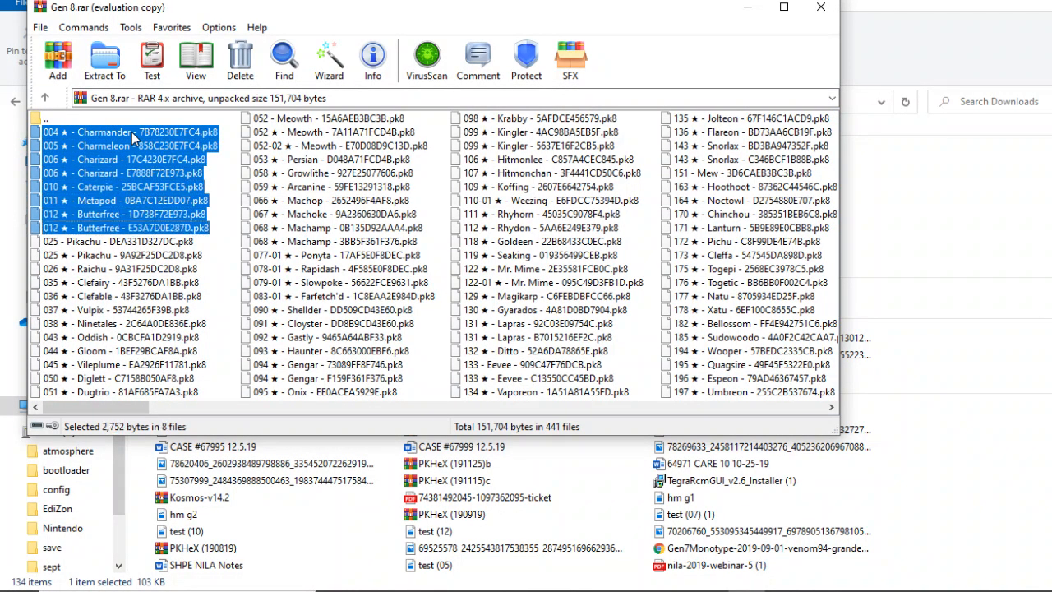
{"action": "key", "text": "shift+Down"}
{"action": "key", "text": "shift+Down"}
{"action": "key", "text": "shift+Down"}
{"action": "key", "text": "shift+Down"}
{"action": "key", "text": "shift+Down"}
{"action": "key", "text": "shift+Down"}
{"action": "key", "text": "shift+Down"}
{"action": "key", "text": "shift+Down"}
{"action": "key", "text": "shift+Down"}
{"action": "key", "text": "shift+Down"}
{"action": "key", "text": "shift+Down"}
{"action": "key", "text": "shift+Down"}
{"action": "key", "text": "shift+Down"}
{"action": "key", "text": "shift+Down"}
{"action": "key", "text": "shift+Down"}
{"action": "key", "text": "shift+Down"}
{"action": "key", "text": "shift+Down"}
{"action": "key", "text": "shift+Down"}
{"action": "key", "text": "shift+Down"}
{"action": "key", "text": "shift+Down"}
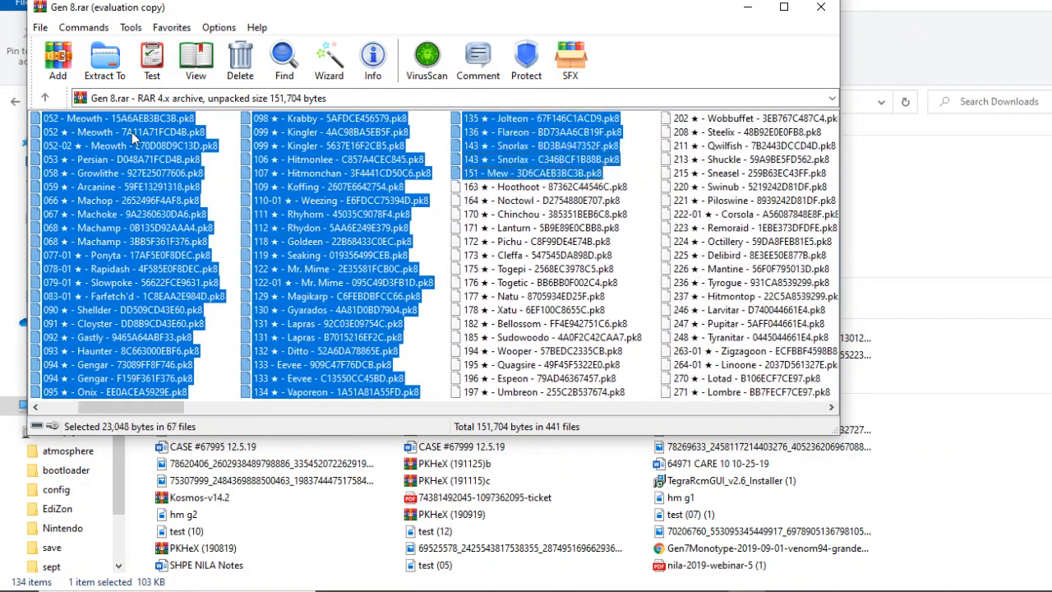
{"action": "key", "text": "shift+Down"}
{"action": "key", "text": "shift+Down"}
{"action": "key", "text": "shift+Down"}
{"action": "key", "text": "shift+Down"}
{"action": "key", "text": "shift+Down"}
{"action": "key", "text": "shift+Down"}
{"action": "key", "text": "shift+Down"}
{"action": "key", "text": "shift+Down"}
{"action": "key", "text": "shift+Down"}
{"action": "key", "text": "shift+Down"}
{"action": "key", "text": "shift+Down"}
{"action": "key", "text": "shift+Down"}
{"action": "key", "text": "shift+Down"}
{"action": "key", "text": "shift+Down"}
{"action": "key", "text": "shift+Down"}
{"action": "key", "text": "shift+Down"}
{"action": "key", "text": "shift+Down"}
{"action": "key", "text": "shift+Down"}
{"action": "key", "text": "shift+Down"}
{"action": "key", "text": "shift+Down"}
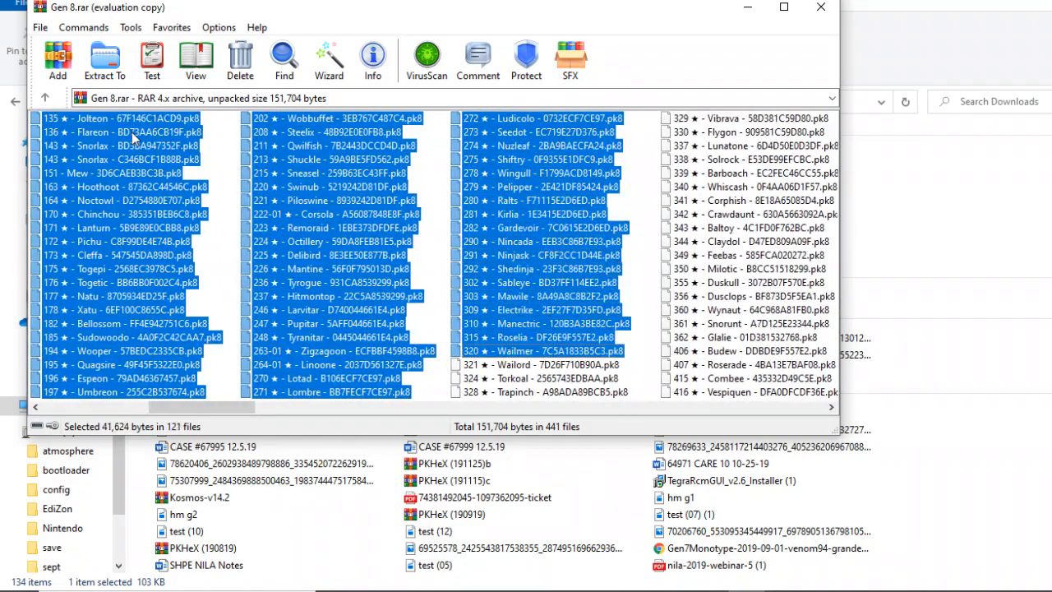
{"action": "key", "text": "shift+Down"}
{"action": "key", "text": "shift+Down"}
{"action": "key", "text": "shift+Down"}
{"action": "key", "text": "shift+Down"}
{"action": "key", "text": "shift+Down"}
{"action": "key", "text": "shift+Down"}
{"action": "key", "text": "shift+Down"}
{"action": "key", "text": "shift+Down"}
{"action": "key", "text": "shift+Down"}
{"action": "key", "text": "shift+Down"}
{"action": "key", "text": "shift+Down"}
{"action": "key", "text": "shift+Down"}
{"action": "key", "text": "shift+Down"}
{"action": "key", "text": "shift+Down"}
{"action": "key", "text": "shift+Down"}
{"action": "key", "text": "shift+Down"}
{"action": "key", "text": "shift+Down"}
{"action": "key", "text": "shift+Down"}
{"action": "key", "text": "shift+Down"}
{"action": "key", "text": "shift+Down"}
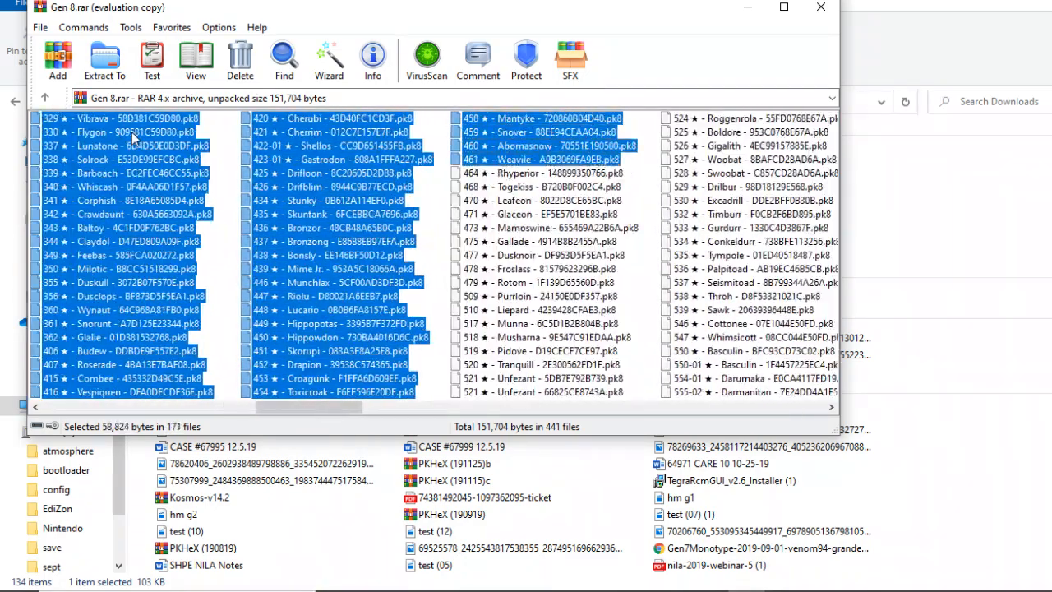
{"action": "key", "text": "shift+Down"}
{"action": "key", "text": "shift+Down"}
{"action": "key", "text": "shift+Down"}
{"action": "key", "text": "shift+Down"}
{"action": "key", "text": "shift+Down"}
{"action": "key", "text": "shift+Down"}
{"action": "key", "text": "shift+Down"}
{"action": "key", "text": "shift+Down"}
{"action": "key", "text": "shift+Down"}
{"action": "key", "text": "shift+Down"}
{"action": "key", "text": "shift+Down"}
{"action": "key", "text": "shift+Down"}
{"action": "key", "text": "shift+Down"}
{"action": "key", "text": "shift+Down"}
{"action": "key", "text": "shift+Down"}
{"action": "key", "text": "shift+Down"}
{"action": "key", "text": "shift+Down"}
{"action": "key", "text": "shift+Down"}
{"action": "key", "text": "shift+Down"}
{"action": "key", "text": "shift+Down"}
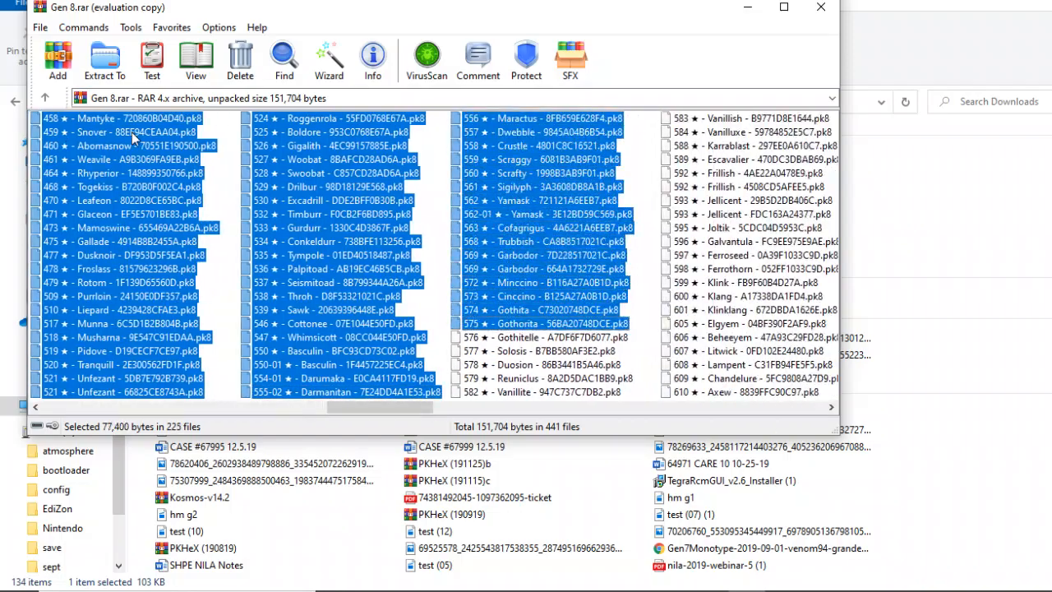
{"action": "key", "text": "shift+Down"}
{"action": "key", "text": "shift+Down"}
{"action": "key", "text": "shift+Down"}
{"action": "key", "text": "shift+Down"}
{"action": "key", "text": "shift+Down"}
{"action": "key", "text": "shift+Down"}
{"action": "key", "text": "shift+Down"}
{"action": "key", "text": "shift+Down"}
{"action": "key", "text": "shift+Down"}
{"action": "key", "text": "shift+Down"}
{"action": "key", "text": "shift+Down"}
{"action": "key", "text": "shift+Down"}
{"action": "key", "text": "shift+Down"}
{"action": "key", "text": "shift+Down"}
{"action": "key", "text": "shift+Down"}
{"action": "key", "text": "shift+Down"}
{"action": "key", "text": "shift+Down"}
{"action": "key", "text": "shift+Down"}
{"action": "key", "text": "shift+Down"}
{"action": "key", "text": "shift+Down"}
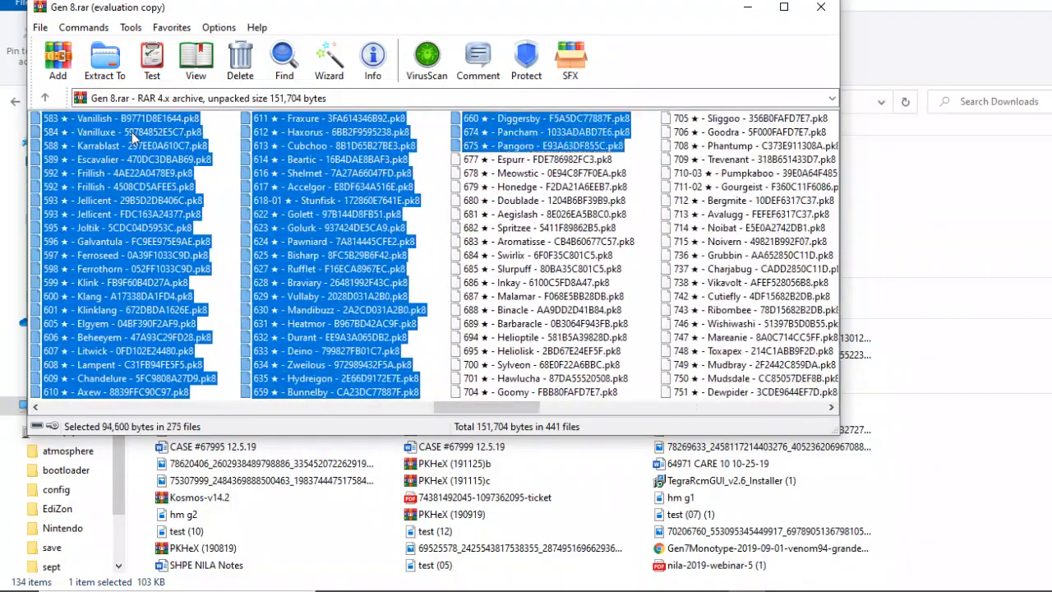
{"action": "key", "text": "shift+Down"}
{"action": "key", "text": "shift+Down"}
{"action": "key", "text": "shift+Down"}
{"action": "key", "text": "shift+Down"}
{"action": "key", "text": "shift+Down"}
{"action": "key", "text": "shift+Down"}
{"action": "key", "text": "shift+Down"}
{"action": "key", "text": "shift+Down"}
{"action": "key", "text": "shift+Down"}
{"action": "key", "text": "shift+Down"}
{"action": "key", "text": "shift+Down"}
{"action": "key", "text": "shift+Down"}
{"action": "key", "text": "shift+Down"}
{"action": "key", "text": "shift+Down"}
{"action": "key", "text": "shift+Down"}
{"action": "key", "text": "shift+Down"}
{"action": "key", "text": "shift+Down"}
{"action": "key", "text": "shift+Down"}
{"action": "key", "text": "shift+Down"}
{"action": "key", "text": "shift+Down"}
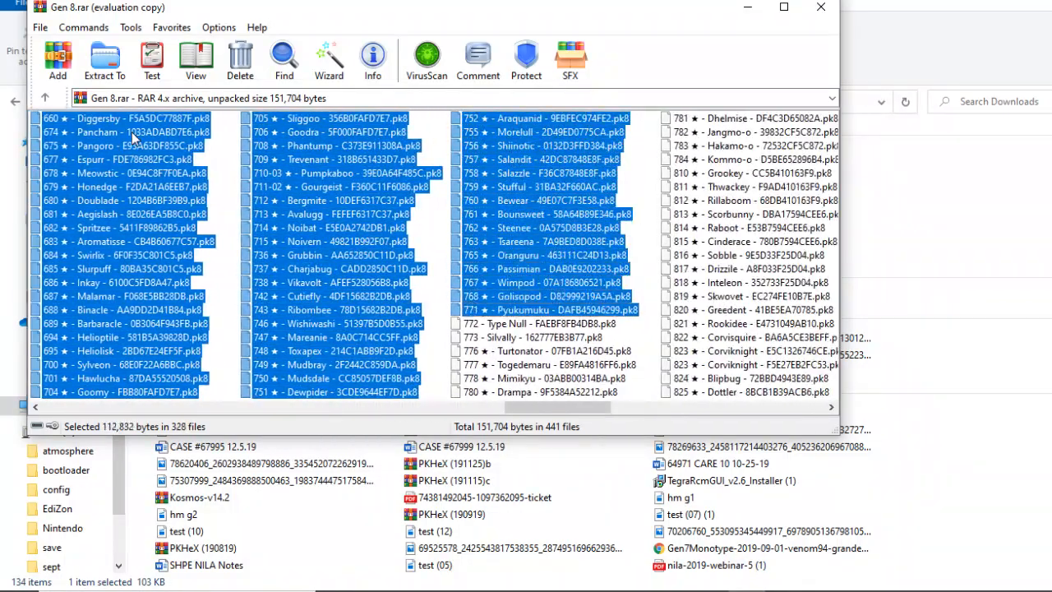
{"action": "key", "text": "shift+Down"}
{"action": "key", "text": "shift+Down"}
{"action": "key", "text": "shift+Down"}
{"action": "key", "text": "shift+Down"}
{"action": "key", "text": "shift+Down"}
{"action": "key", "text": "shift+Down"}
{"action": "key", "text": "shift+Down"}
{"action": "key", "text": "shift+Down"}
{"action": "key", "text": "shift+Down"}
{"action": "key", "text": "shift+Down"}
{"action": "key", "text": "shift+Down"}
{"action": "key", "text": "shift+Down"}
{"action": "key", "text": "shift+Down"}
{"action": "key", "text": "shift+Down"}
{"action": "key", "text": "shift+Down"}
{"action": "key", "text": "shift+Down"}
{"action": "key", "text": "shift+Down"}
{"action": "key", "text": "shift+Down"}
{"action": "key", "text": "shift+Down"}
{"action": "key", "text": "shift+Down"}
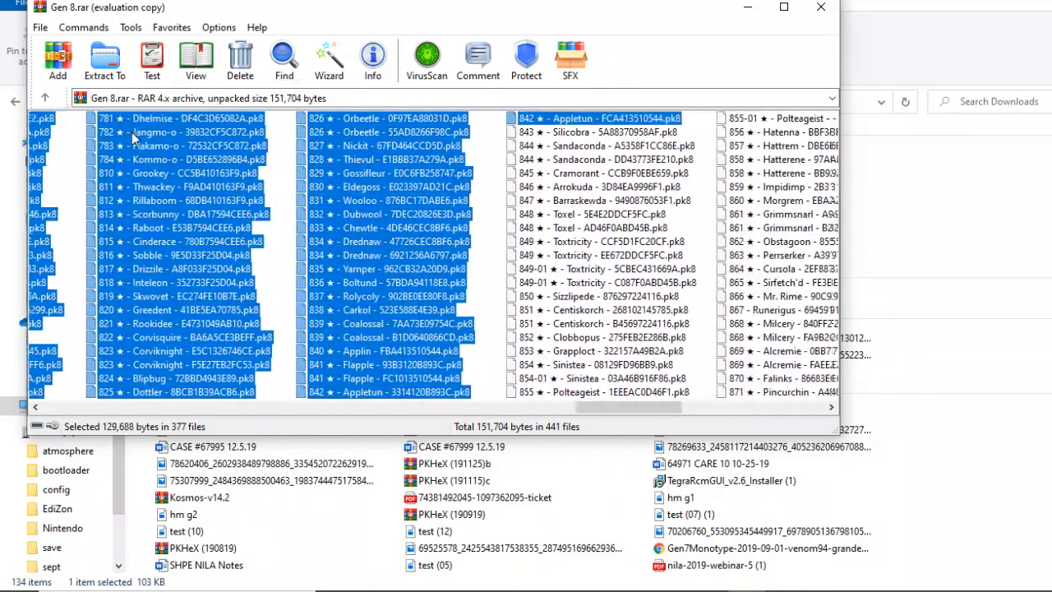
Extend the range selection in the Gen 8 archive through the last file, 890 Eternatus
{"action": "key", "text": "shift+Down"}
{"action": "key", "text": "shift+Down"}
{"action": "key", "text": "shift+Down"}
{"action": "key", "text": "shift+Down"}
{"action": "key", "text": "shift+Down"}
{"action": "key", "text": "shift+Down"}
{"action": "key", "text": "shift+Down"}
{"action": "key", "text": "shift+Down"}
{"action": "key", "text": "shift+Down"}
{"action": "key", "text": "shift+Down"}
{"action": "key", "text": "shift+Down"}
{"action": "key", "text": "shift+Down"}
{"action": "key", "text": "shift+Down"}
{"action": "key", "text": "shift+Down"}
{"action": "key", "text": "shift+Down"}
{"action": "key", "text": "shift+Down"}
{"action": "key", "text": "shift+Down"}
{"action": "key", "text": "shift+Down"}
{"action": "key", "text": "shift+Down"}
{"action": "key", "text": "shift+Down"}
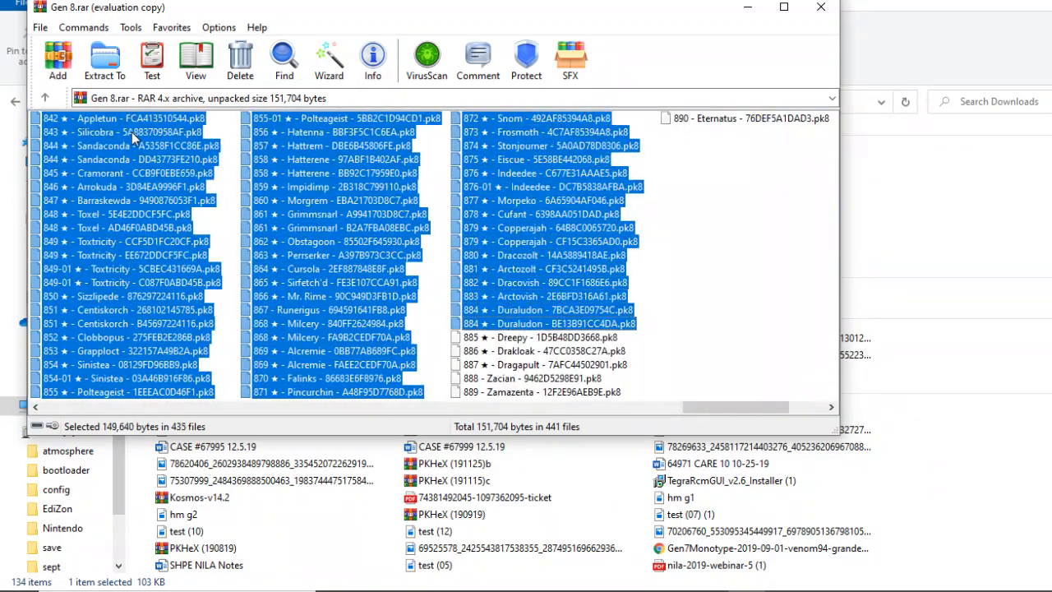
View the extraction path and options for the selected files, cancel without extracting and close the archive
{"action": "left_click", "coordinate": [100, 60]}
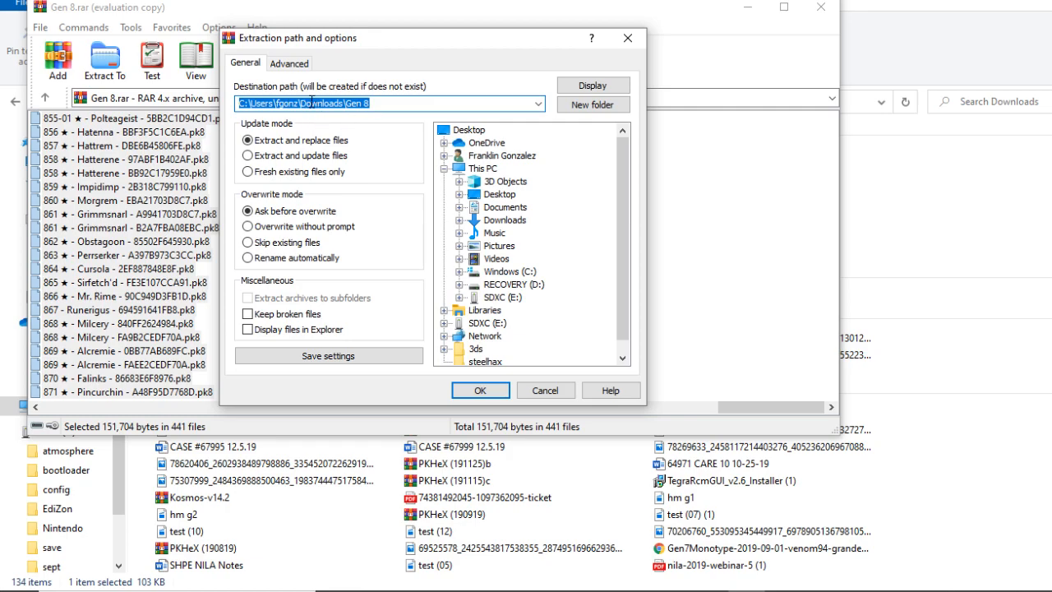
{"action": "left_click", "coordinate": [627, 39]}
{"action": "left_click", "coordinate": [821, 8]}
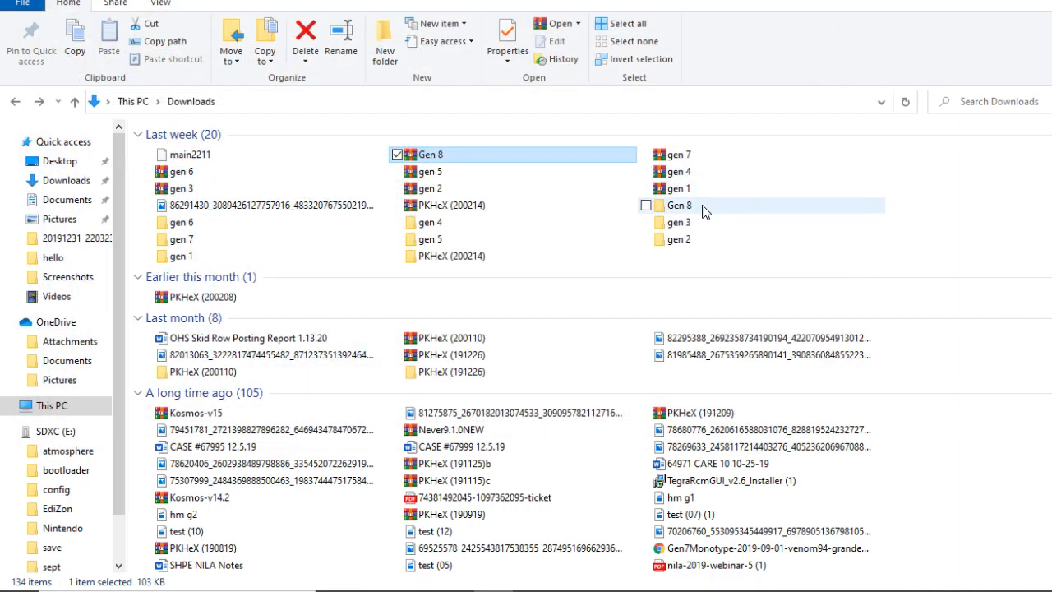
Open the extracted Gen 8 folder in Downloads to examine its .pk8 files
{"action": "double_click", "coordinate": [702, 205]}
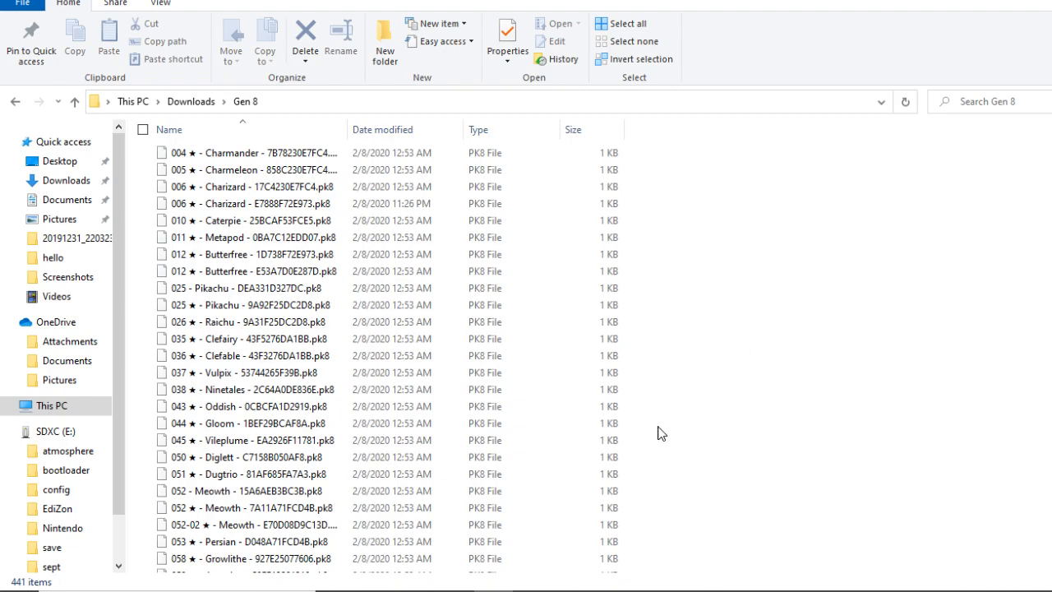
{"action": "mouse_move", "coordinate": [625, 590]}
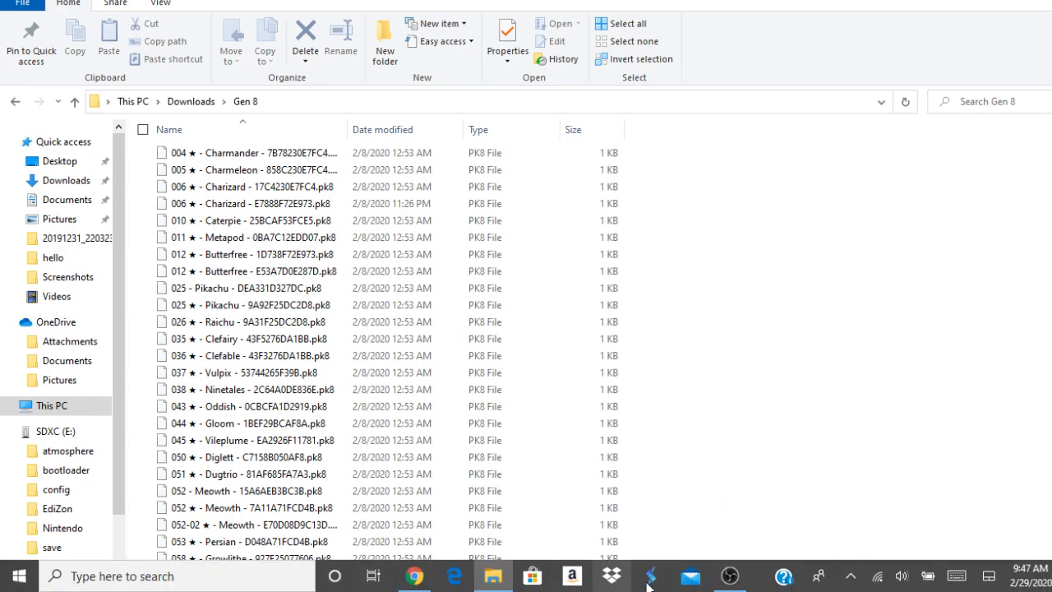
Return to Downloads and launch PKHeX from the PKHeX (200214) folder
{"action": "left_click", "coordinate": [66, 181]}
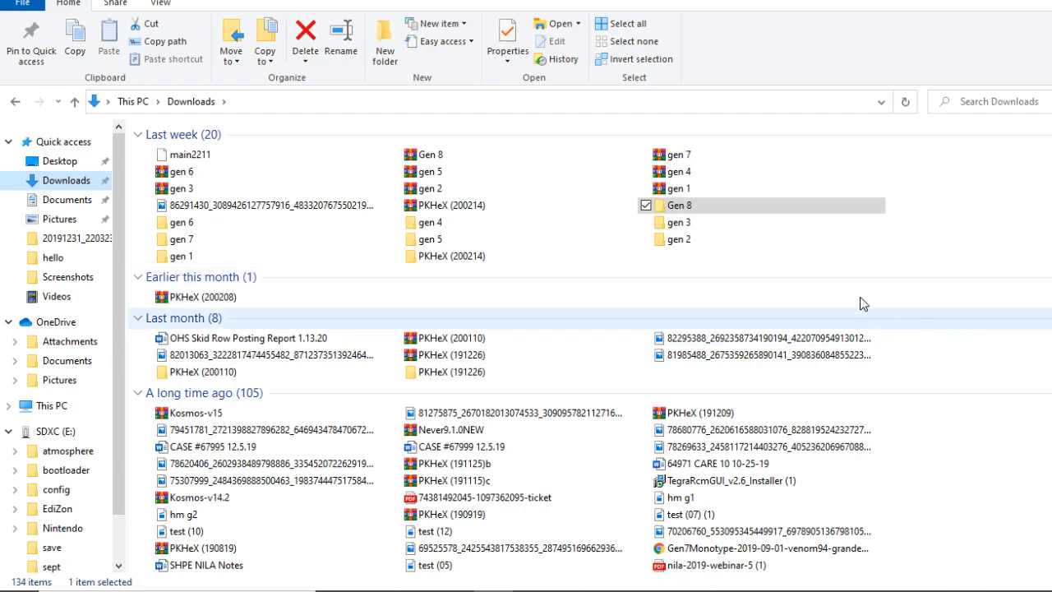
{"action": "double_click", "coordinate": [452, 259]}
{"action": "double_click", "coordinate": [217, 174]}
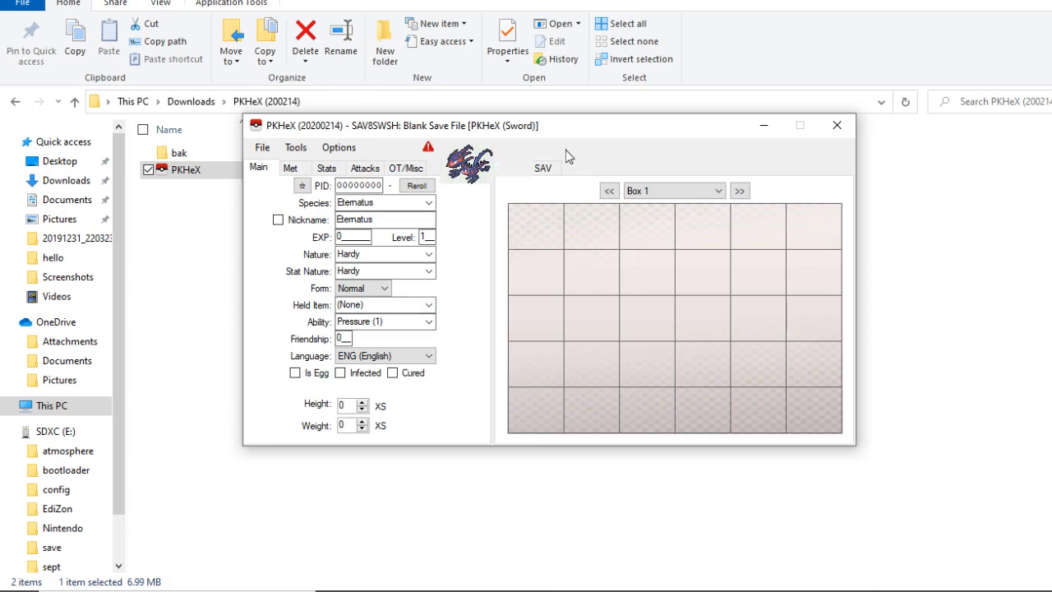
{"action": "left_click", "coordinate": [262, 147]}
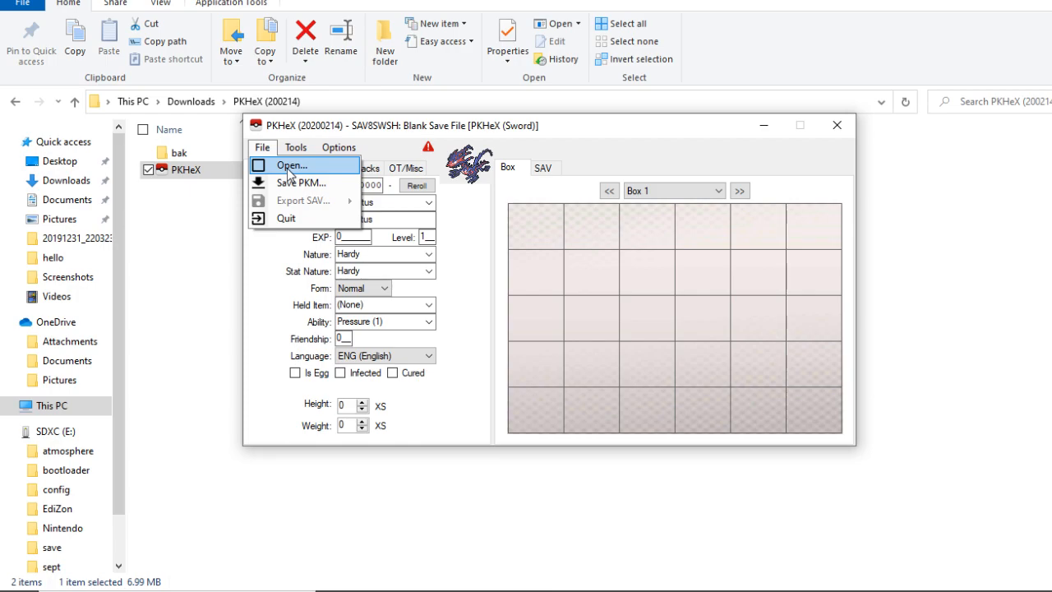
{"action": "left_click", "coordinate": [288, 167]}
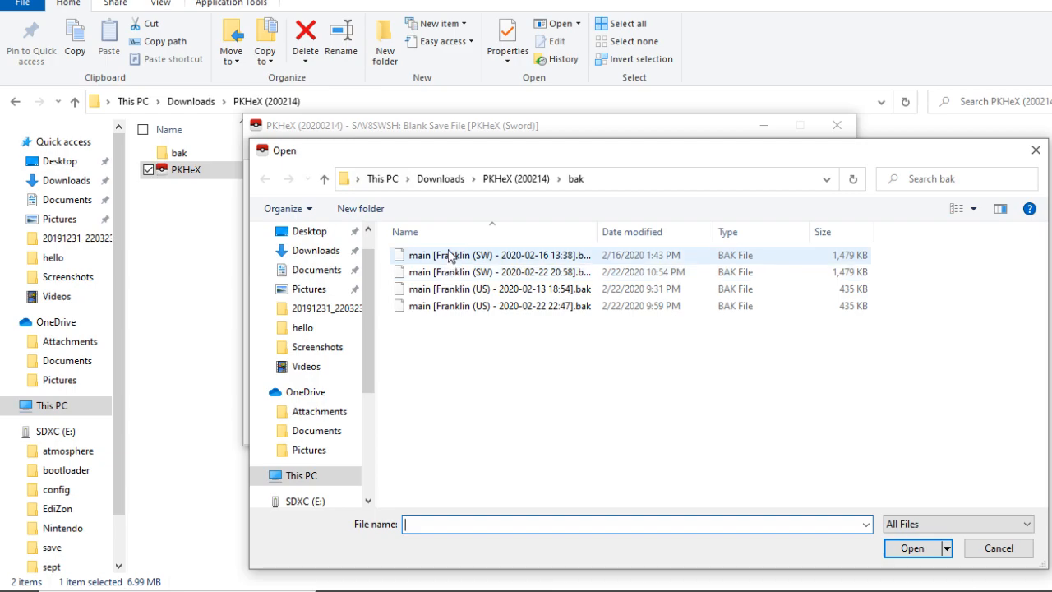
{"action": "double_click", "coordinate": [477, 305]}
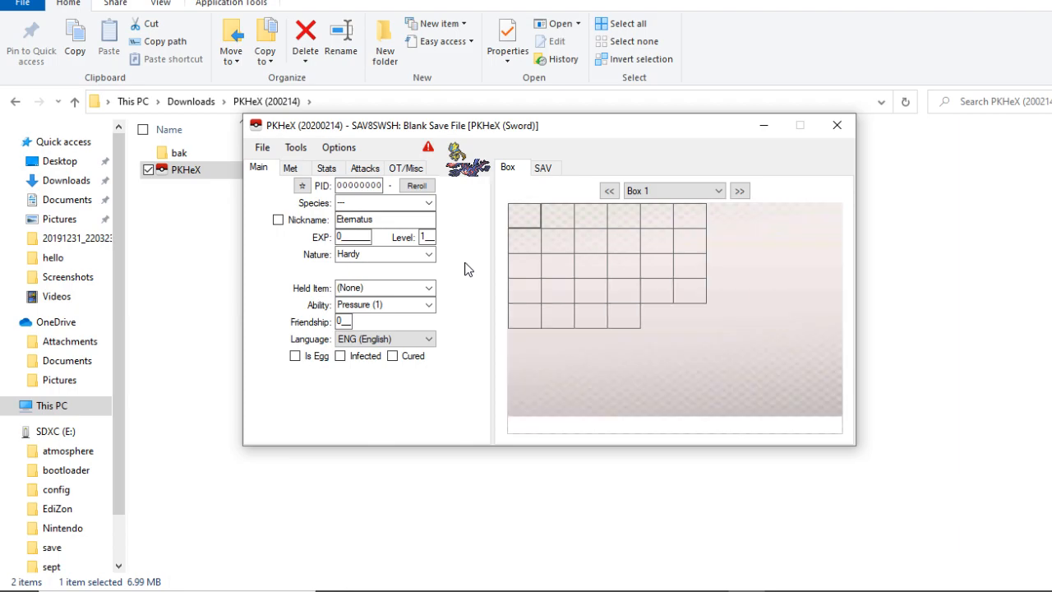
{"action": "left_click", "coordinate": [263, 147]}
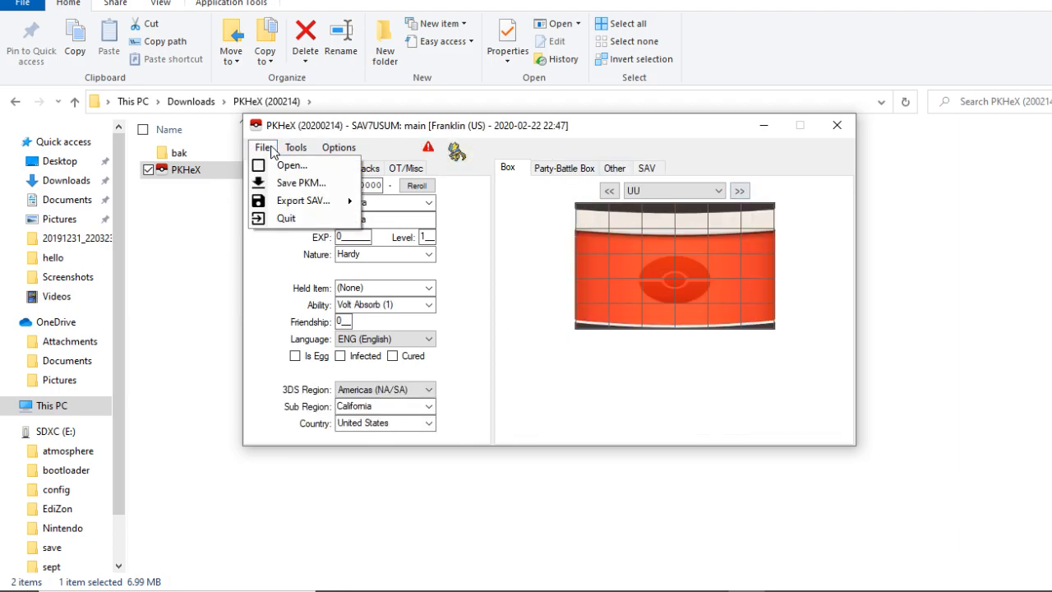
{"action": "left_click", "coordinate": [310, 167]}
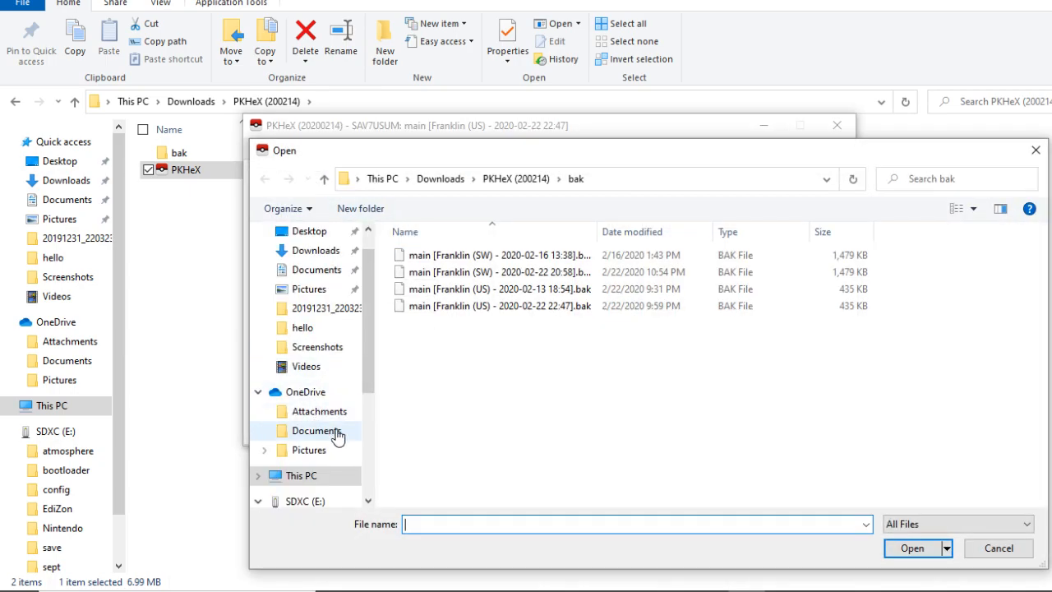
{"action": "scroll", "coordinate": [335, 493], "scroll_direction": "down", "scroll_amount": 1}
{"action": "left_click", "coordinate": [316, 484]}
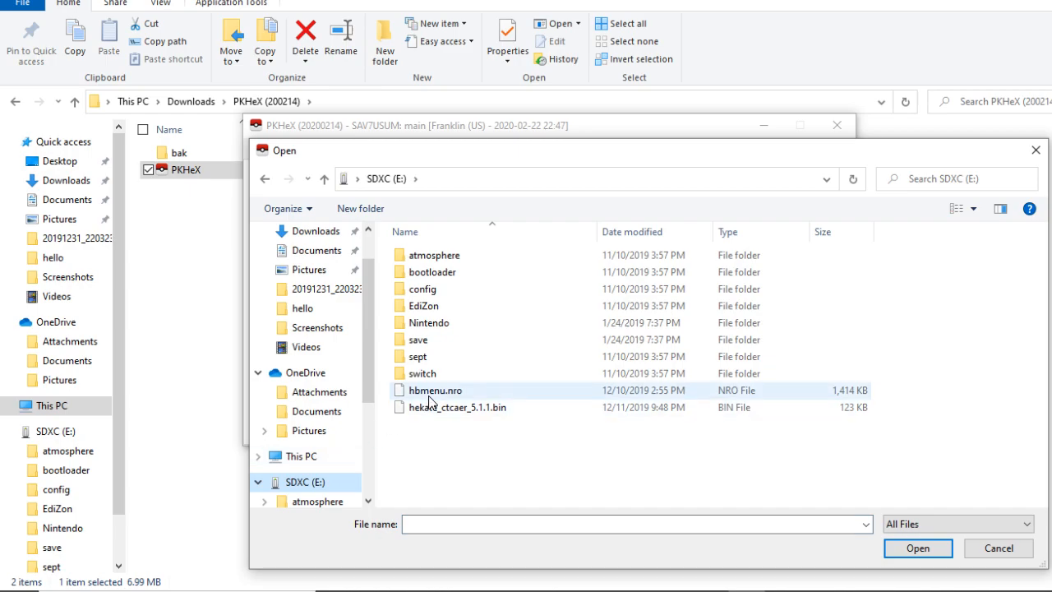
{"action": "double_click", "coordinate": [441, 309]}
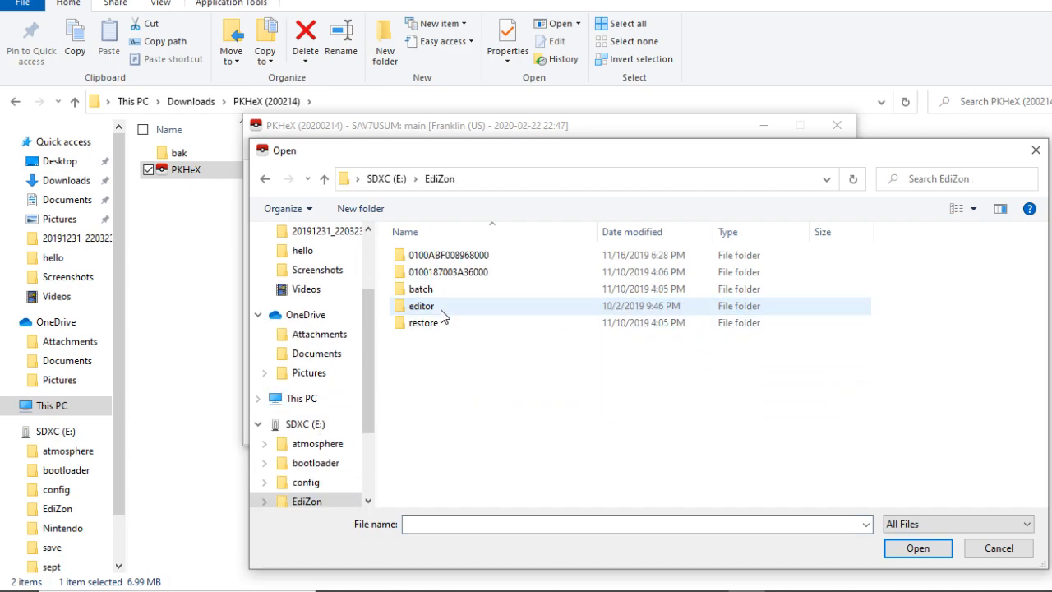
{"action": "double_click", "coordinate": [467, 275]}
{"action": "double_click", "coordinate": [430, 255]}
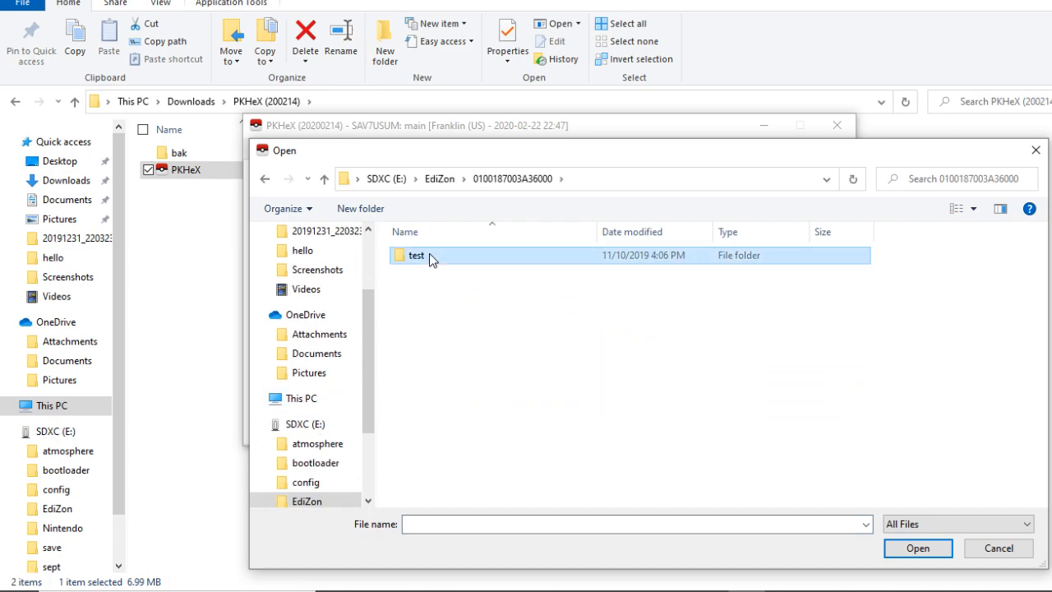
{"action": "left_click", "coordinate": [263, 180]}
{"action": "left_click", "coordinate": [263, 179]}
{"action": "double_click", "coordinate": [437, 254]}
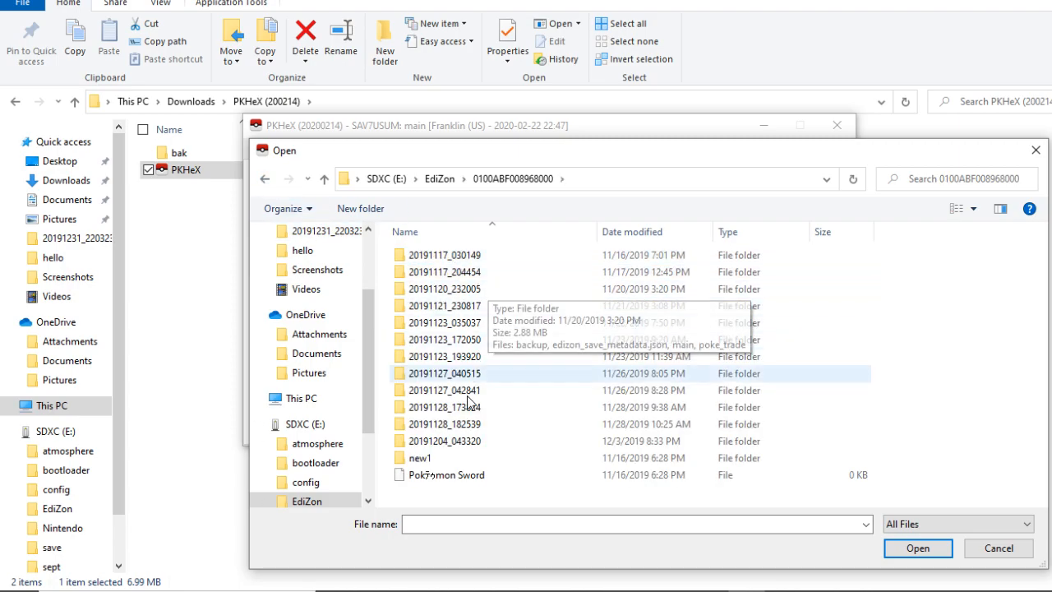
{"action": "double_click", "coordinate": [453, 446]}
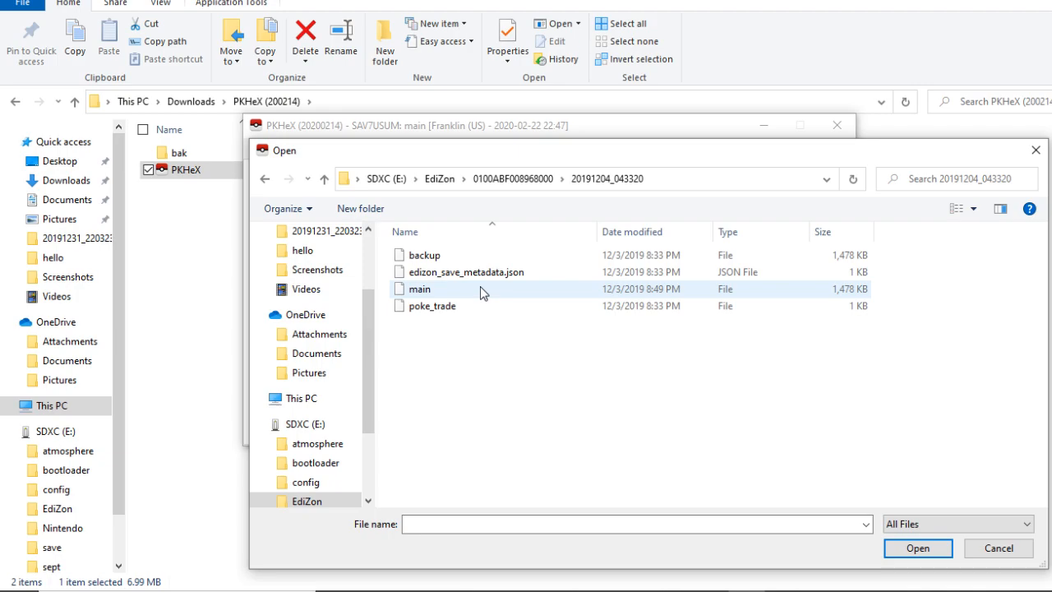
{"action": "left_click", "coordinate": [264, 180]}
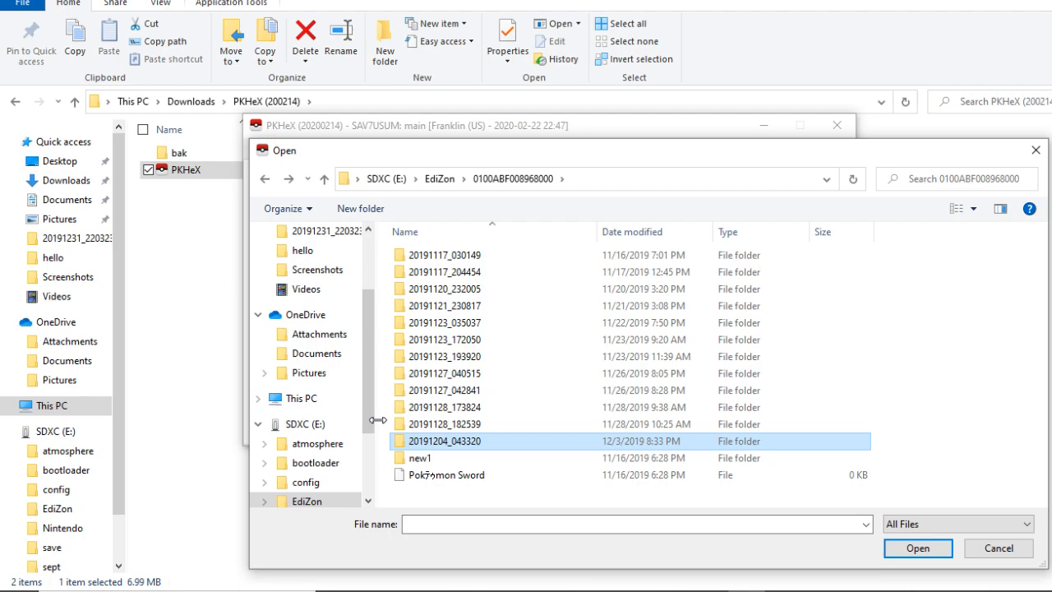
{"action": "left_click_drag", "start_coordinate": [370, 410], "coordinate": [368, 469]}
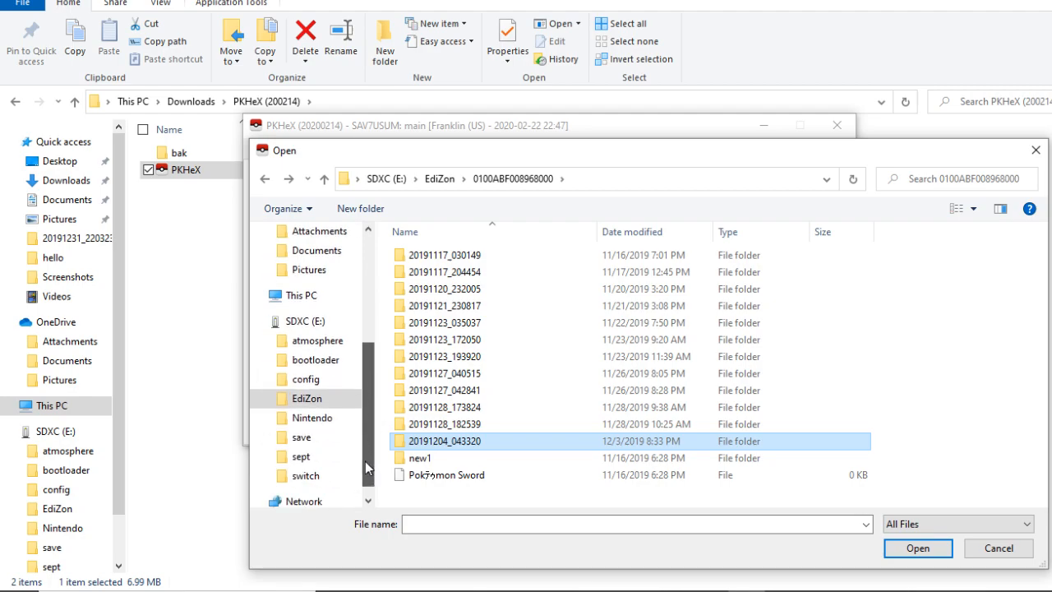
{"action": "left_click", "coordinate": [320, 438]}
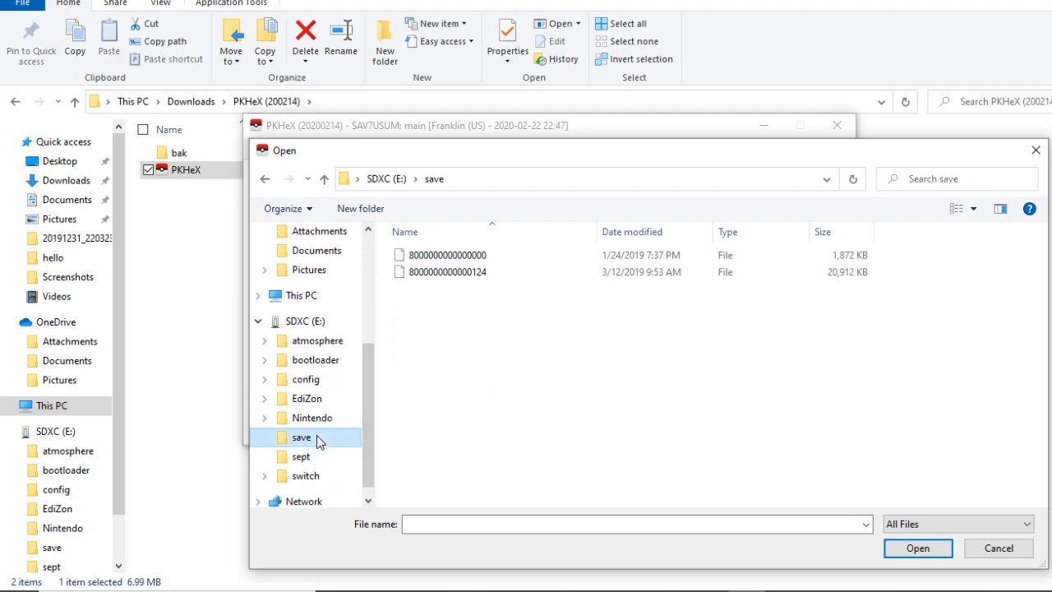
{"action": "left_click", "coordinate": [308, 476]}
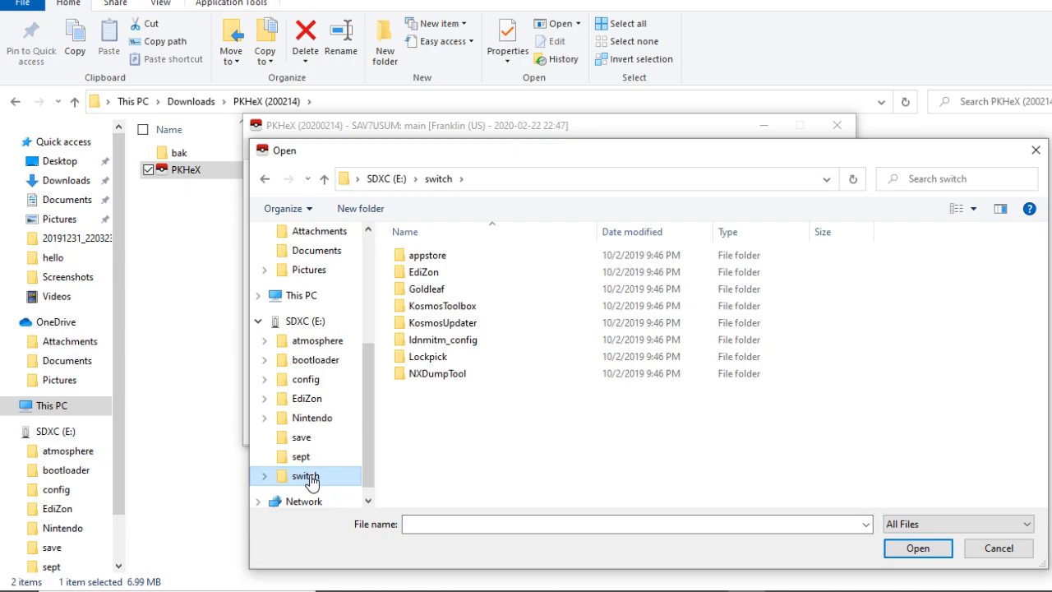
{"action": "double_click", "coordinate": [457, 276]}
{"action": "double_click", "coordinate": [448, 305]}
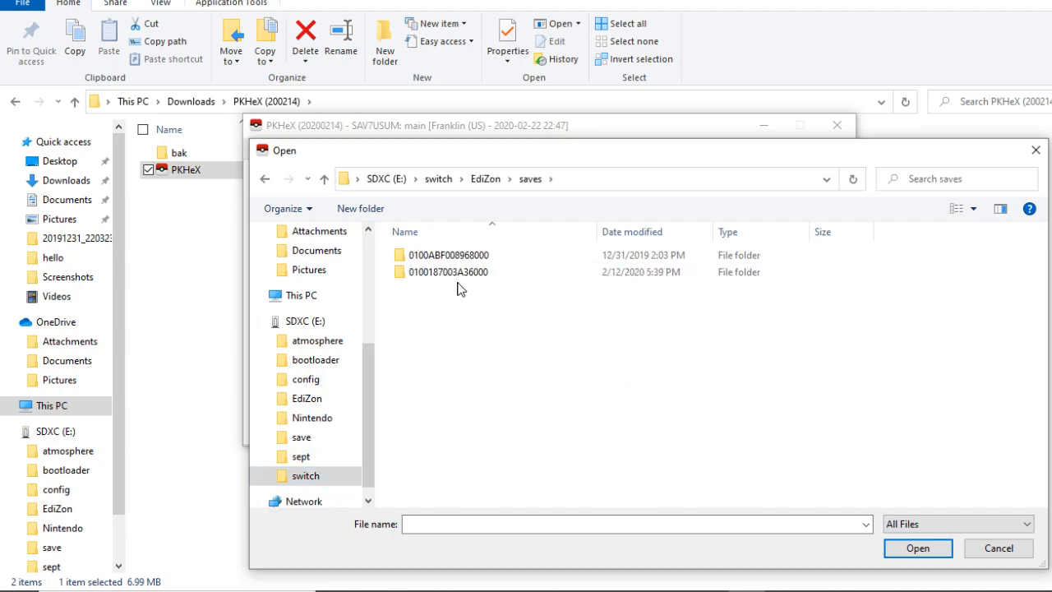
{"action": "left_click", "coordinate": [463, 277]}
{"action": "double_click", "coordinate": [463, 277]}
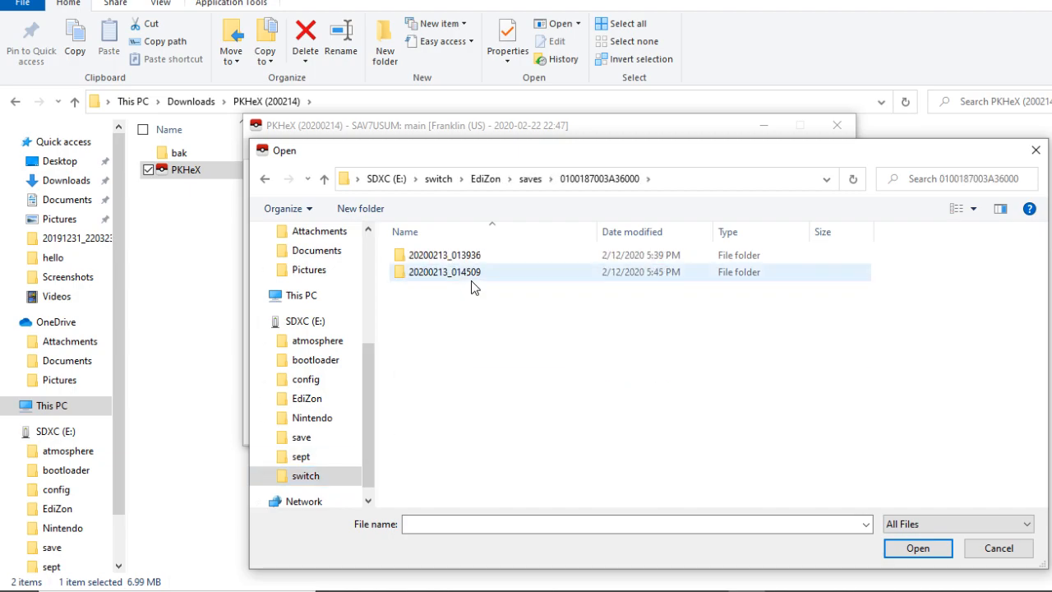
{"action": "double_click", "coordinate": [471, 280]}
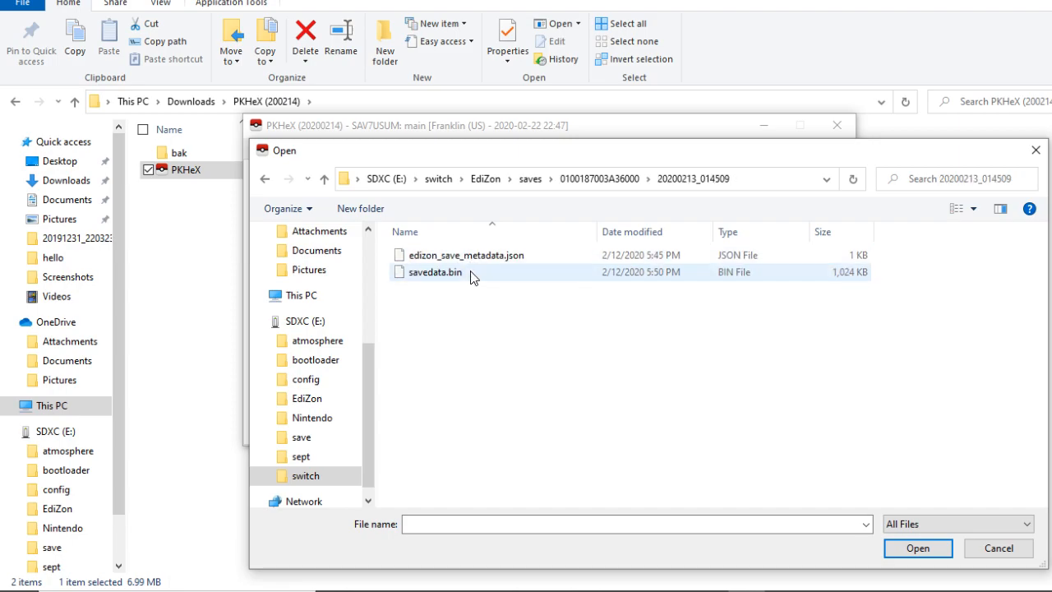
{"action": "left_click", "coordinate": [471, 277]}
{"action": "double_click", "coordinate": [471, 278]}
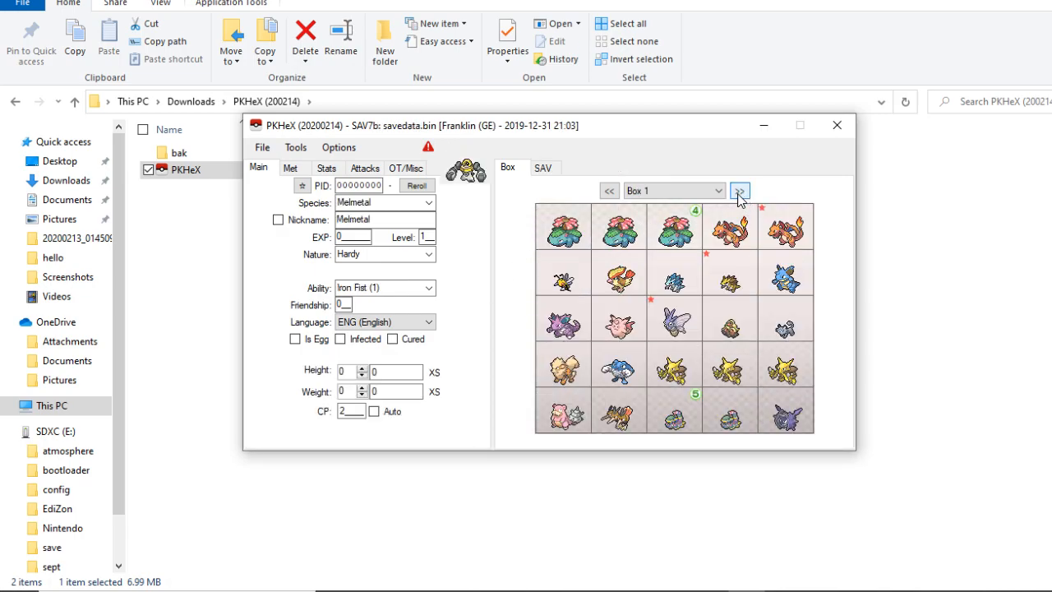
Browse the SD card's save and Nintendo\save folders for another save file to open
{"action": "left_click", "coordinate": [262, 147]}
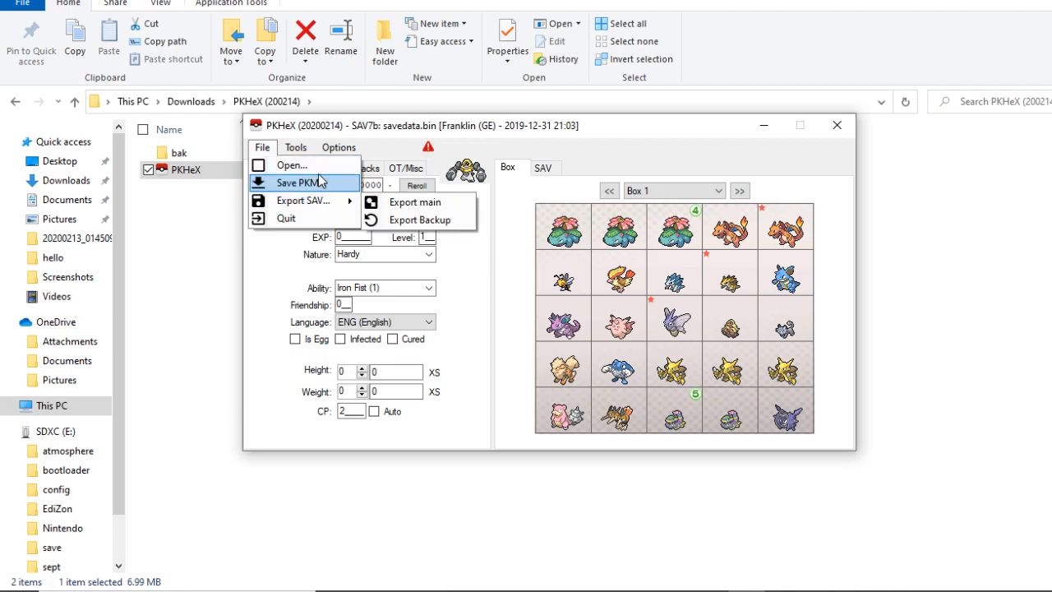
{"action": "left_click", "coordinate": [341, 165]}
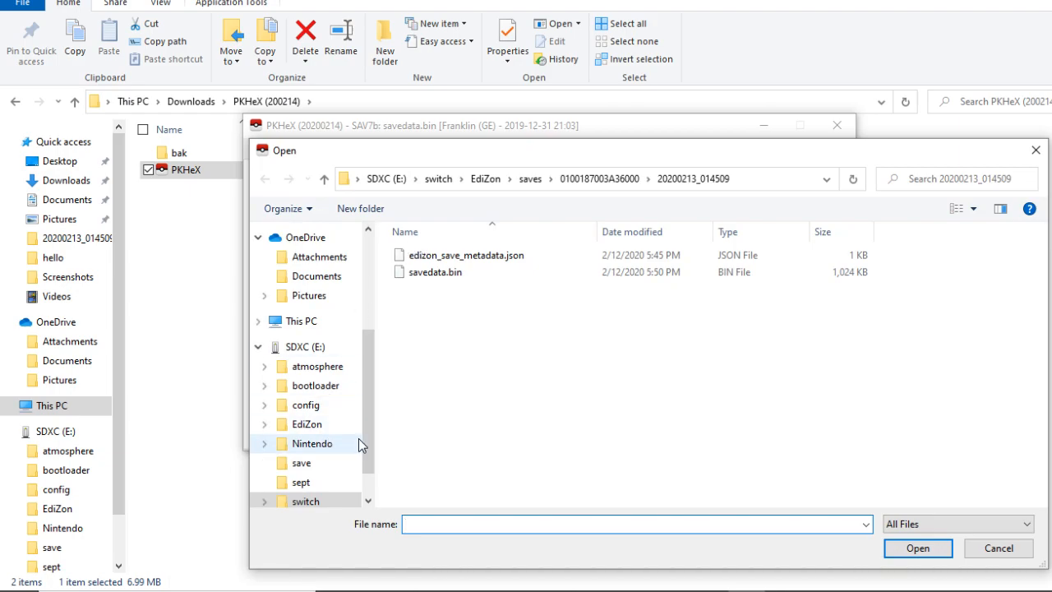
{"action": "left_click_drag", "start_coordinate": [370, 436], "coordinate": [369, 463]}
{"action": "left_click", "coordinate": [275, 418]}
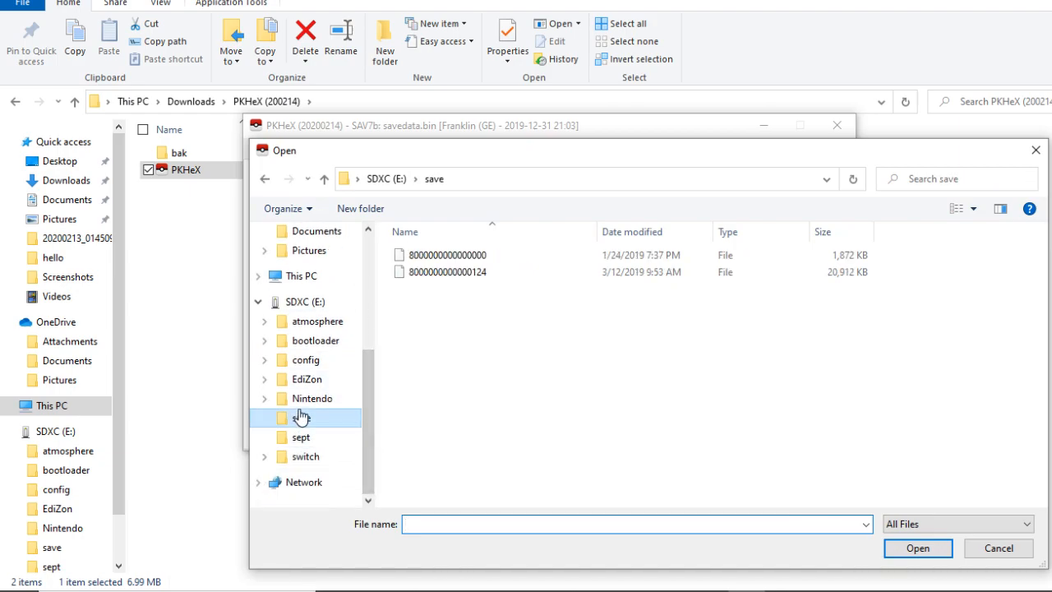
{"action": "left_click", "coordinate": [323, 401]}
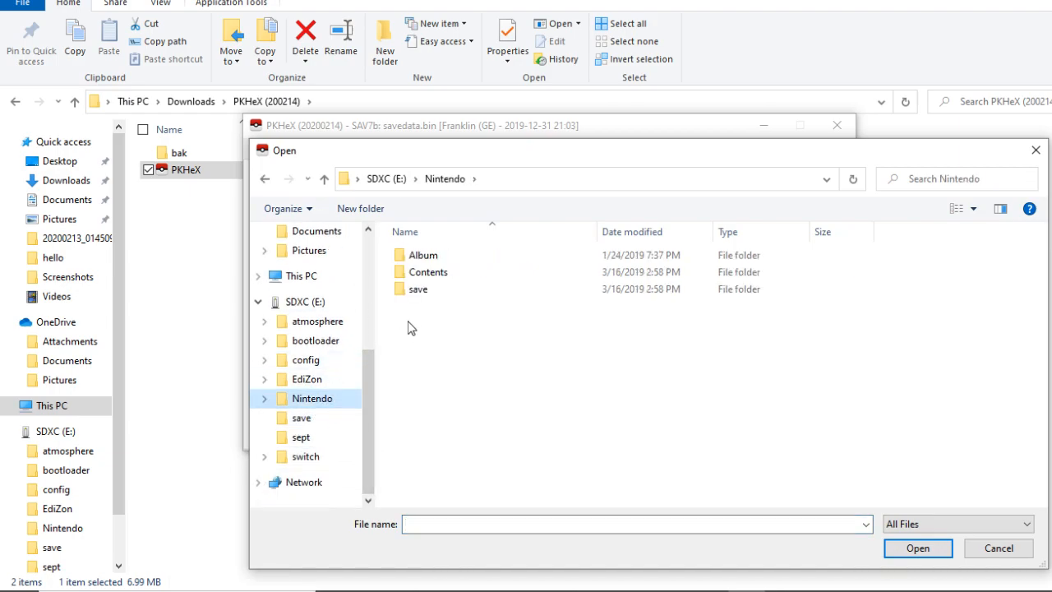
{"action": "double_click", "coordinate": [422, 290]}
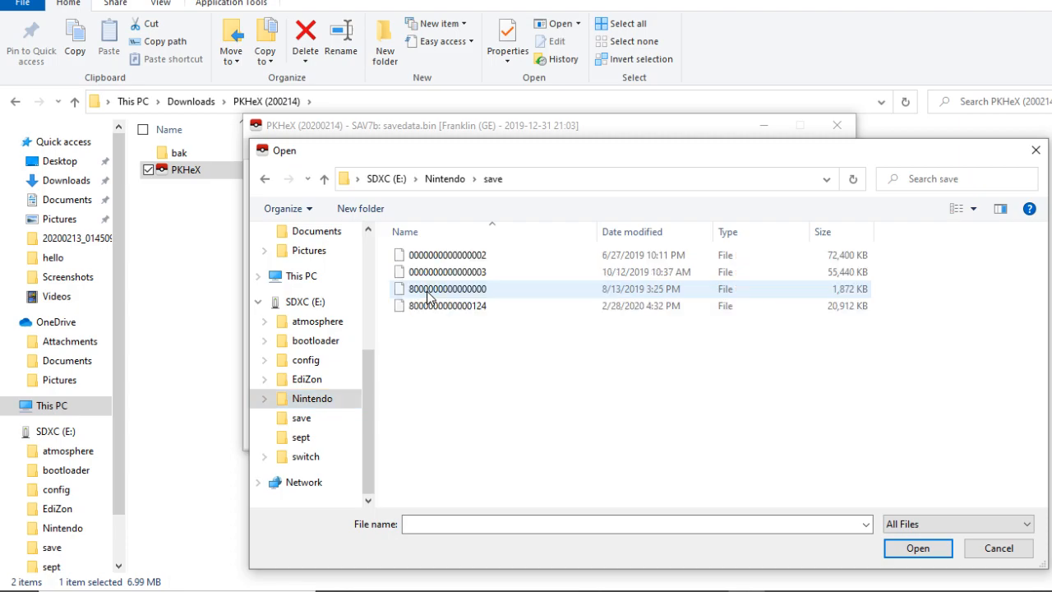
Load the save file main from the SD card's EdiZon\0100ABF008968000\20191123_035037 folder
{"action": "left_click", "coordinate": [325, 379]}
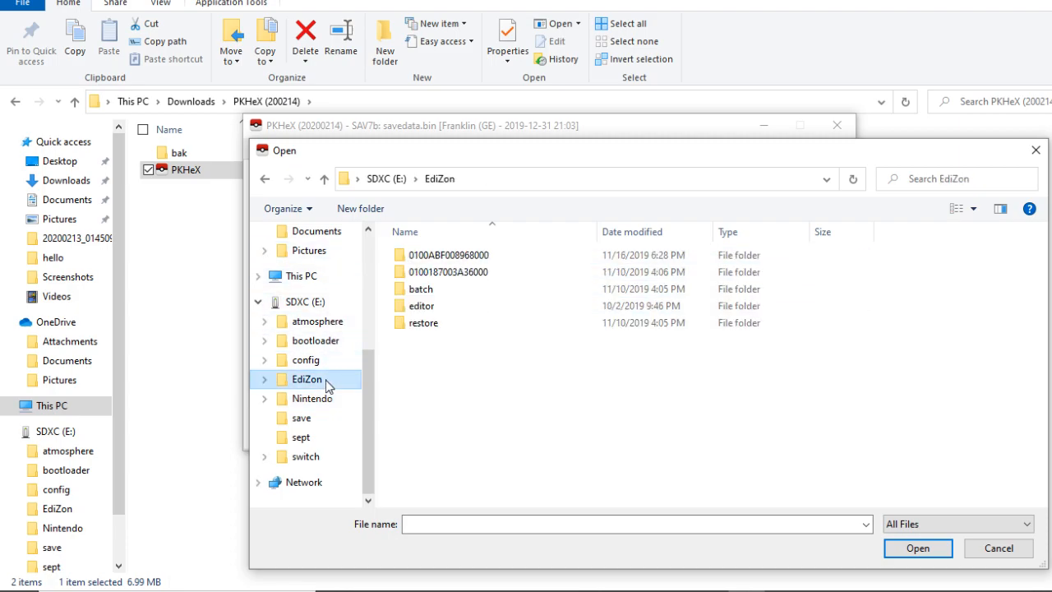
{"action": "double_click", "coordinate": [446, 313]}
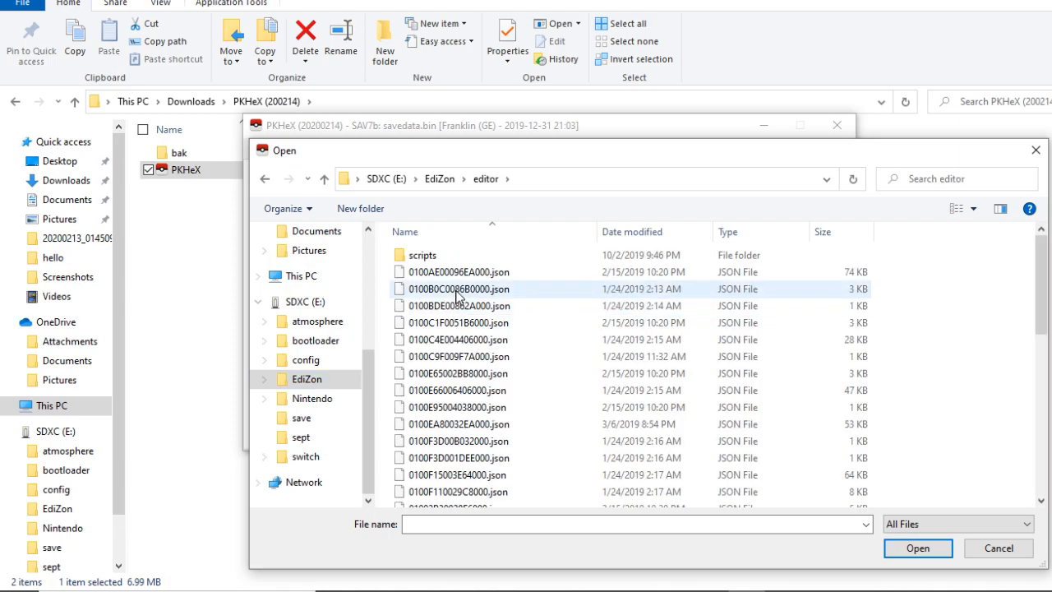
{"action": "left_click", "coordinate": [265, 178]}
{"action": "double_click", "coordinate": [448, 255]}
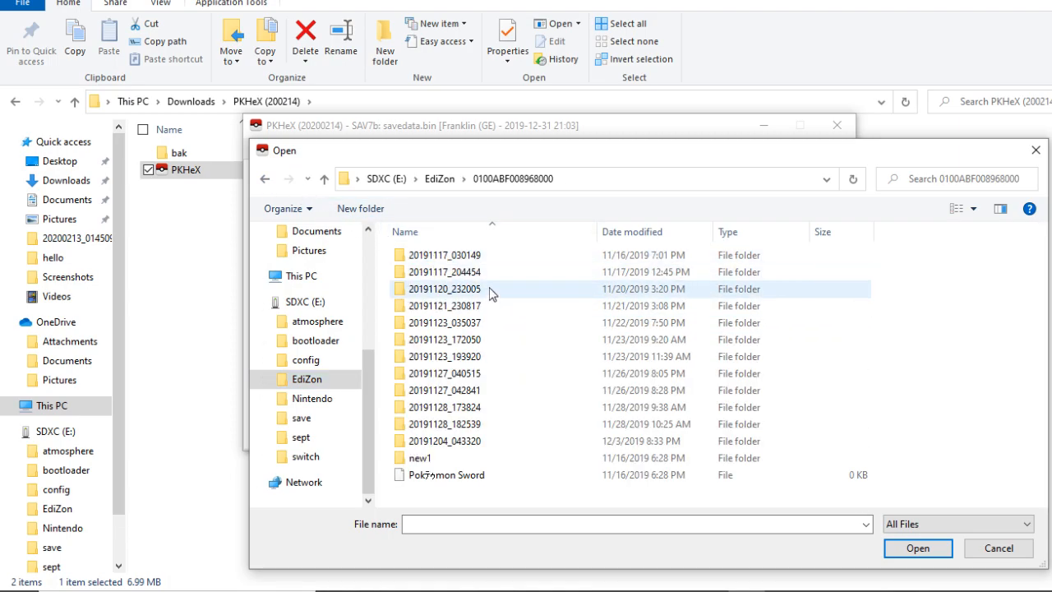
{"action": "left_click", "coordinate": [468, 329]}
{"action": "double_click", "coordinate": [468, 327]}
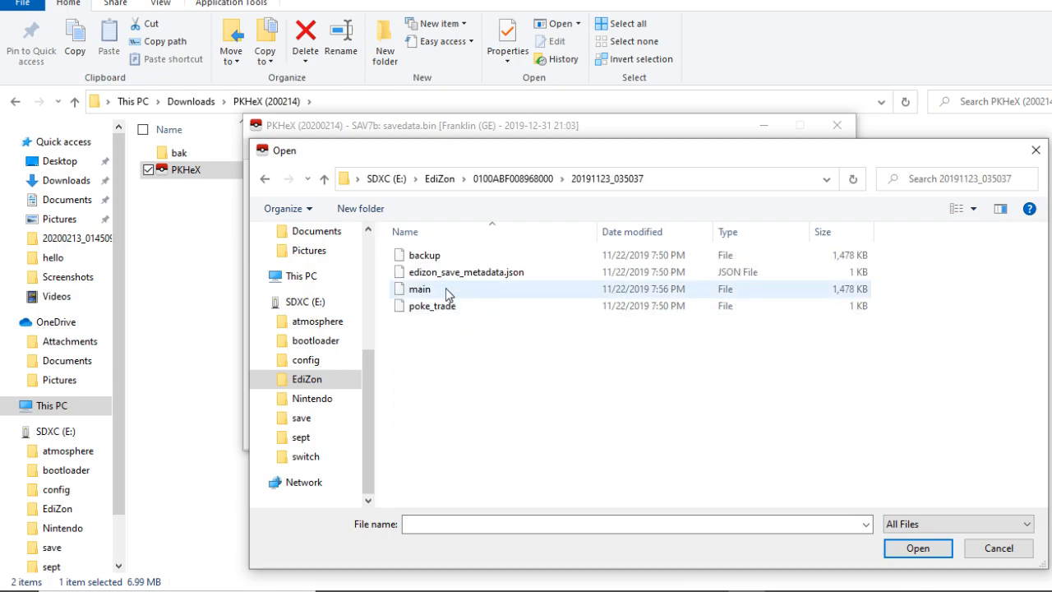
{"action": "double_click", "coordinate": [469, 289]}
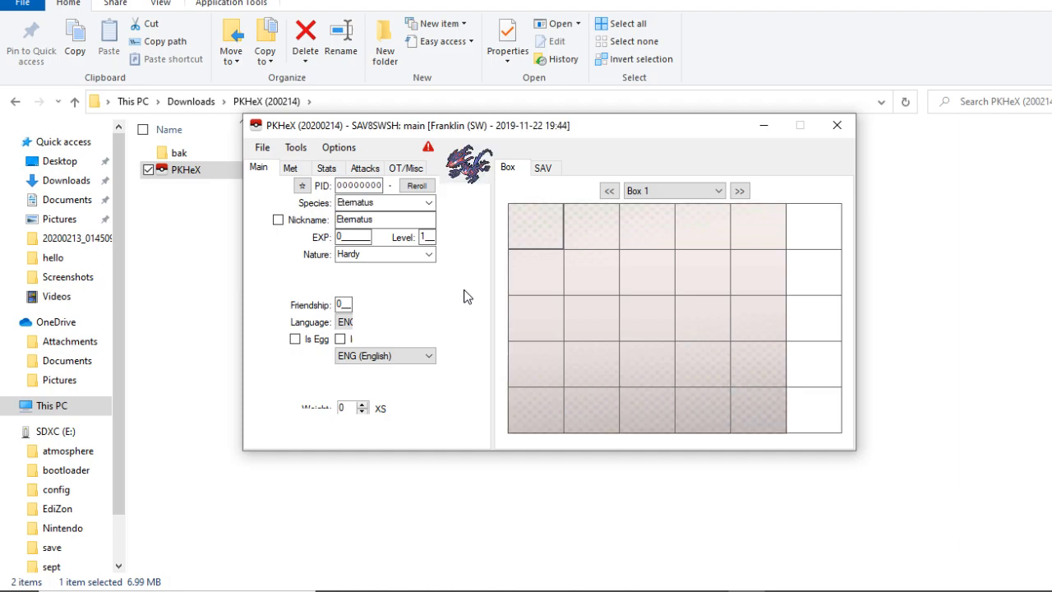
Step through the storage boxes from Box 1 to Box 14 and leave Box 14 displayed
{"action": "left_click", "coordinate": [739, 190]}
{"action": "left_click", "coordinate": [740, 190]}
{"action": "left_click", "coordinate": [740, 191]}
{"action": "left_click", "coordinate": [740, 192]}
{"action": "left_click", "coordinate": [740, 192]}
{"action": "left_click", "coordinate": [740, 192]}
{"action": "left_click", "coordinate": [740, 192]}
{"action": "left_click", "coordinate": [740, 191]}
{"action": "left_click", "coordinate": [740, 191]}
{"action": "left_click", "coordinate": [740, 191]}
{"action": "left_click", "coordinate": [740, 192]}
{"action": "left_click", "coordinate": [740, 192]}
{"action": "left_click", "coordinate": [740, 191]}
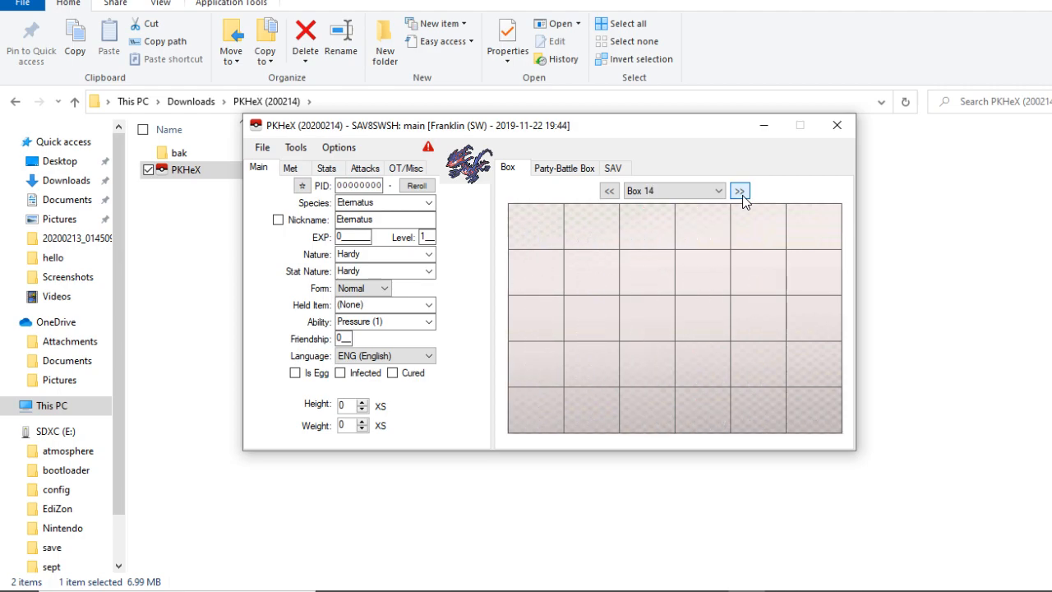
{"action": "left_click", "coordinate": [609, 190]}
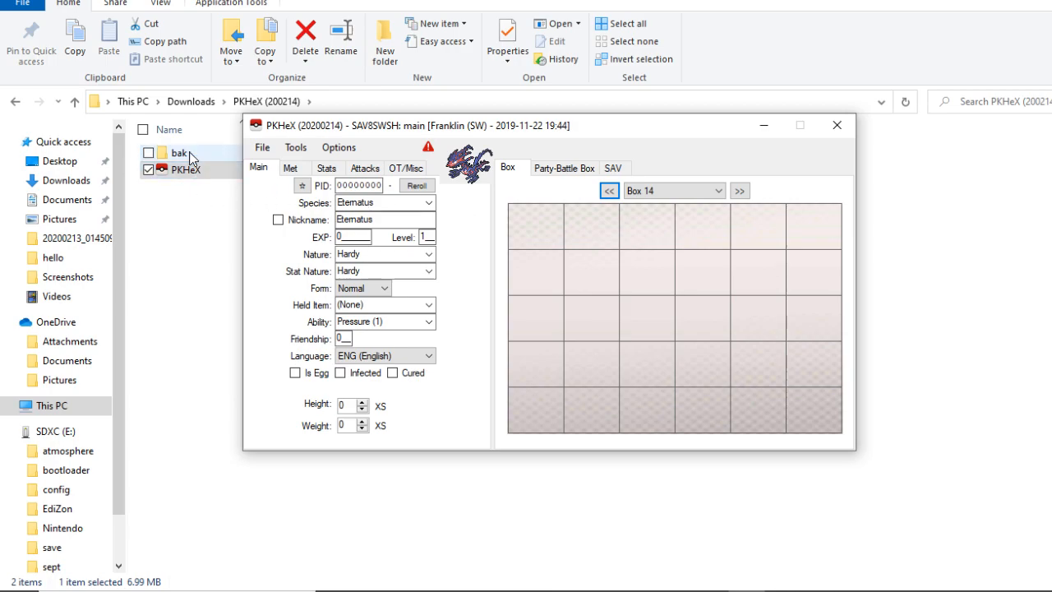
Check the .pk8 files inside the Downloads\Gen 8 folder and return to the PKHeX window
{"action": "left_click", "coordinate": [176, 233]}
{"action": "left_click", "coordinate": [14, 101]}
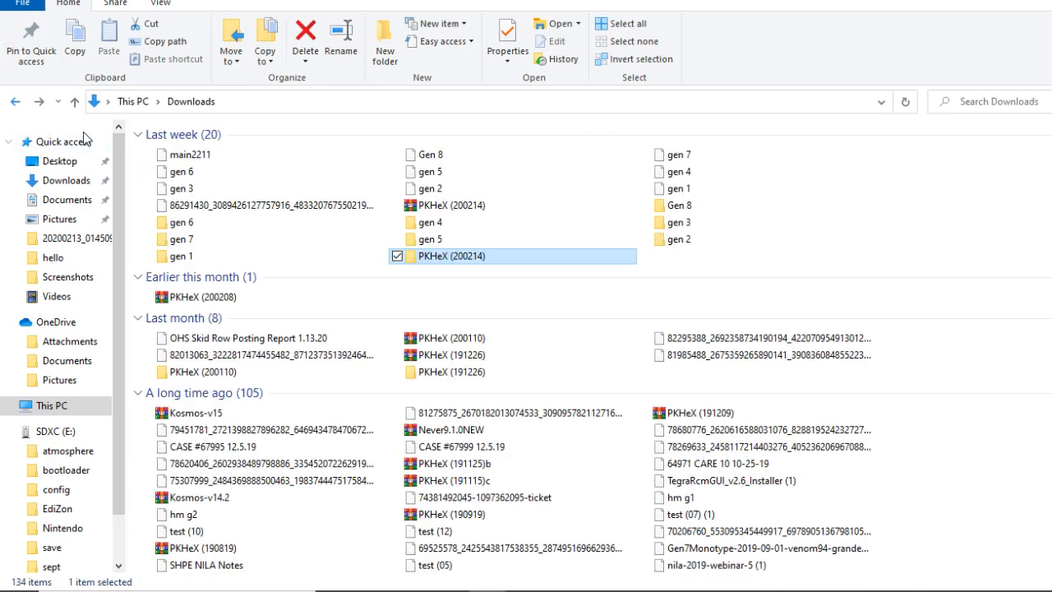
{"action": "left_click", "coordinate": [667, 205]}
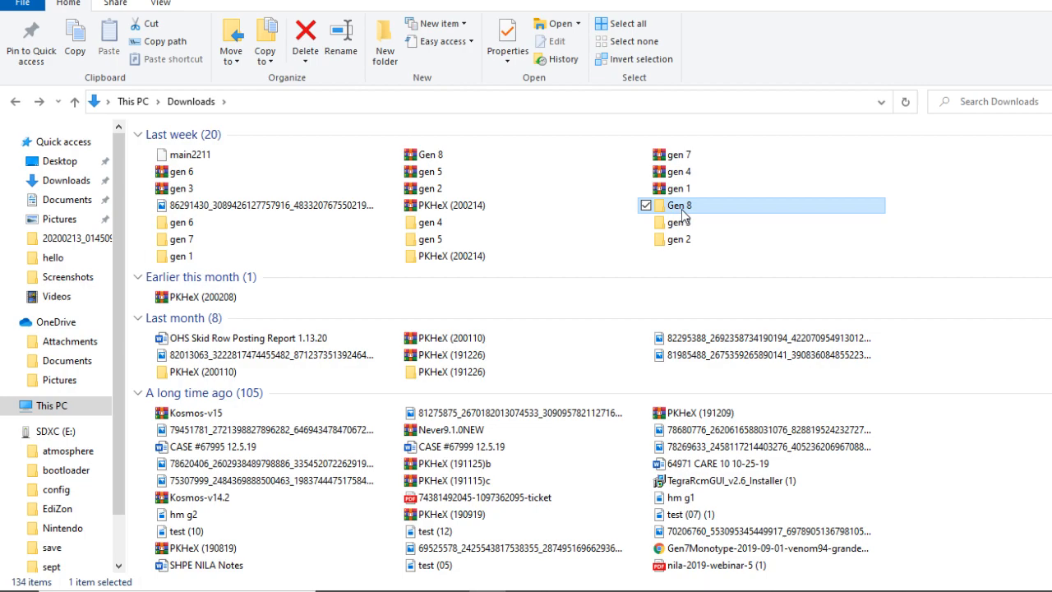
{"action": "double_click", "coordinate": [681, 214]}
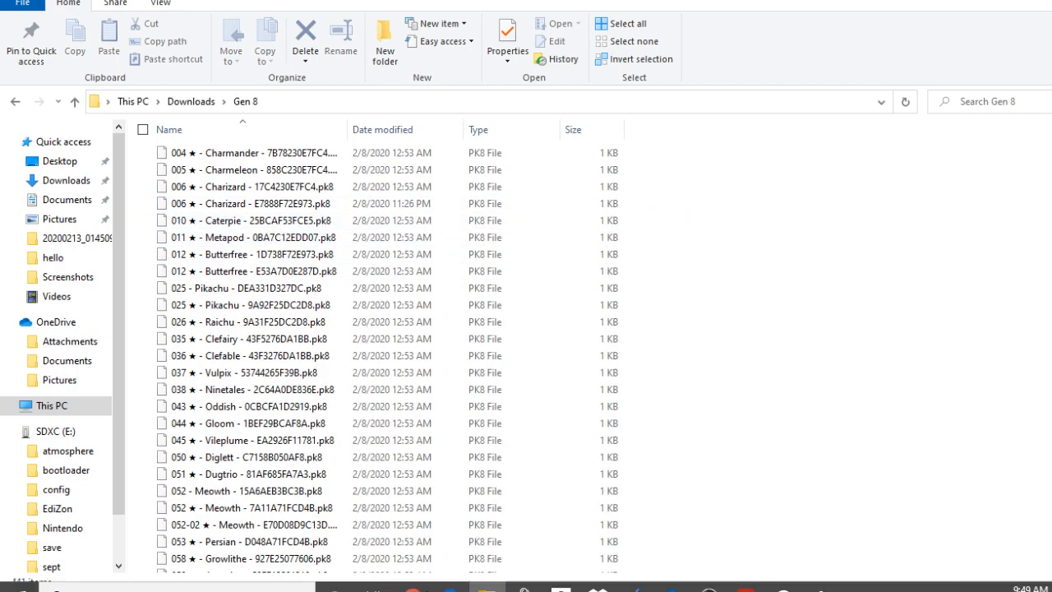
{"action": "left_click", "coordinate": [17, 102]}
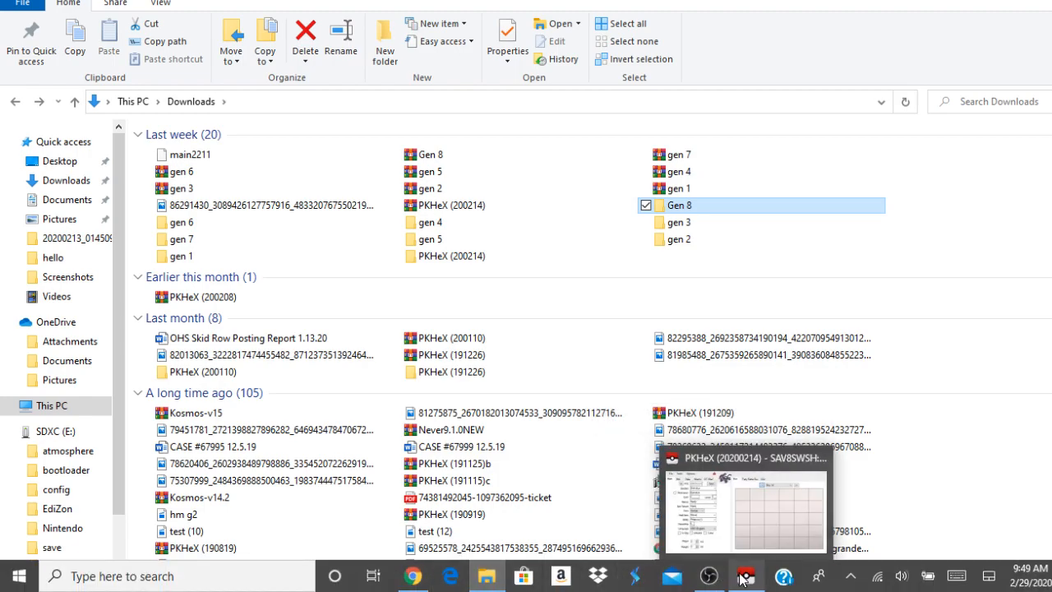
{"action": "left_click", "coordinate": [742, 579]}
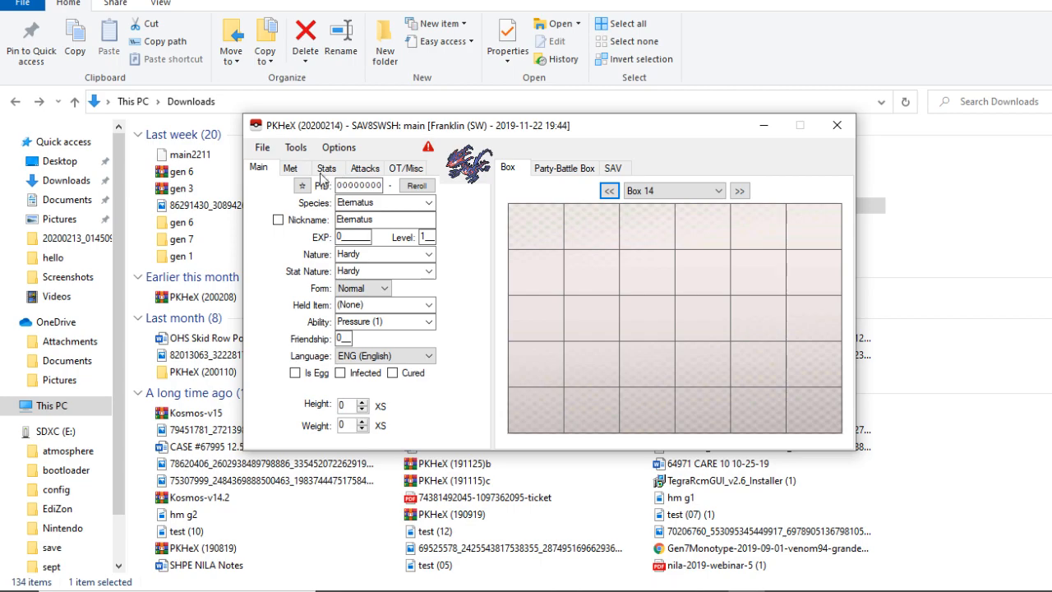
Import the .pk8 files from the Downloads\Gen 8 folder starting at Box 14, without clearing subsequent boxes
{"action": "left_click", "coordinate": [262, 147]}
{"action": "left_click", "coordinate": [296, 147]}
{"action": "mouse_move", "coordinate": [320, 189]}
{"action": "left_click", "coordinate": [407, 185]}
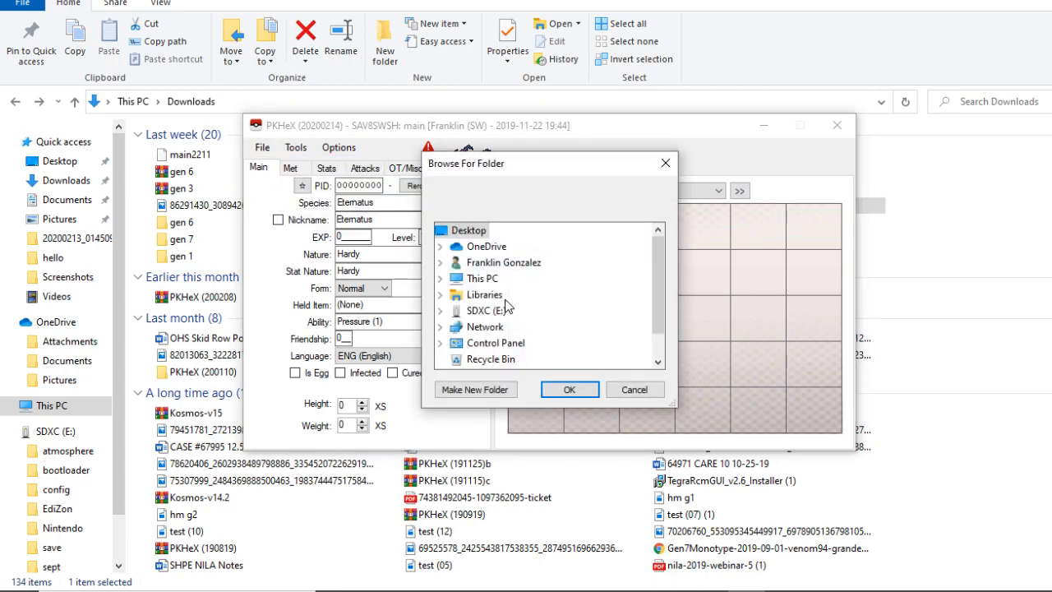
{"action": "double_click", "coordinate": [526, 263]}
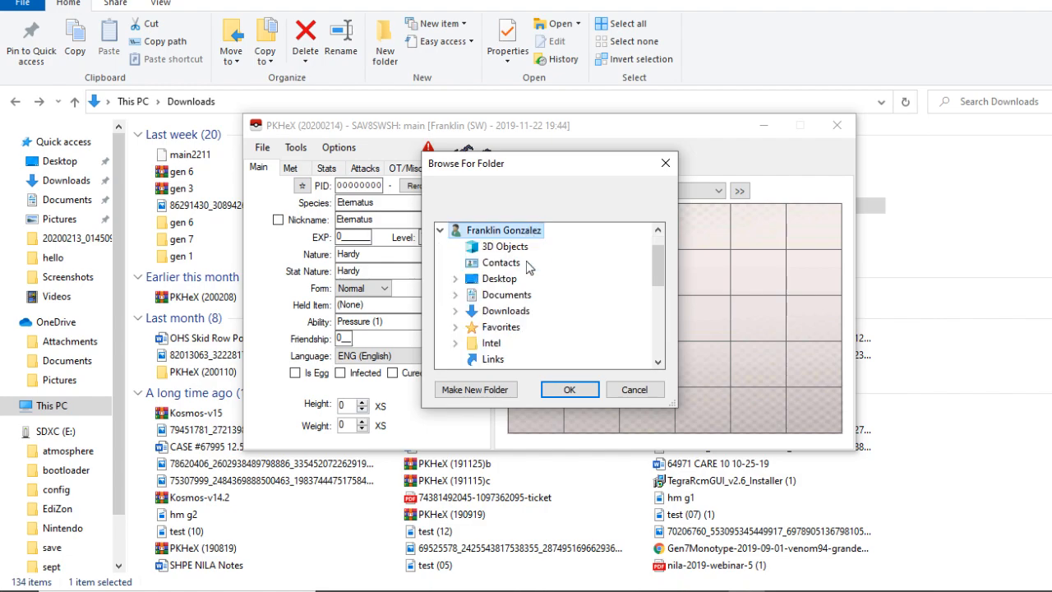
{"action": "double_click", "coordinate": [518, 312]}
{"action": "scroll", "coordinate": [526, 279], "scroll_direction": "down", "scroll_amount": 2}
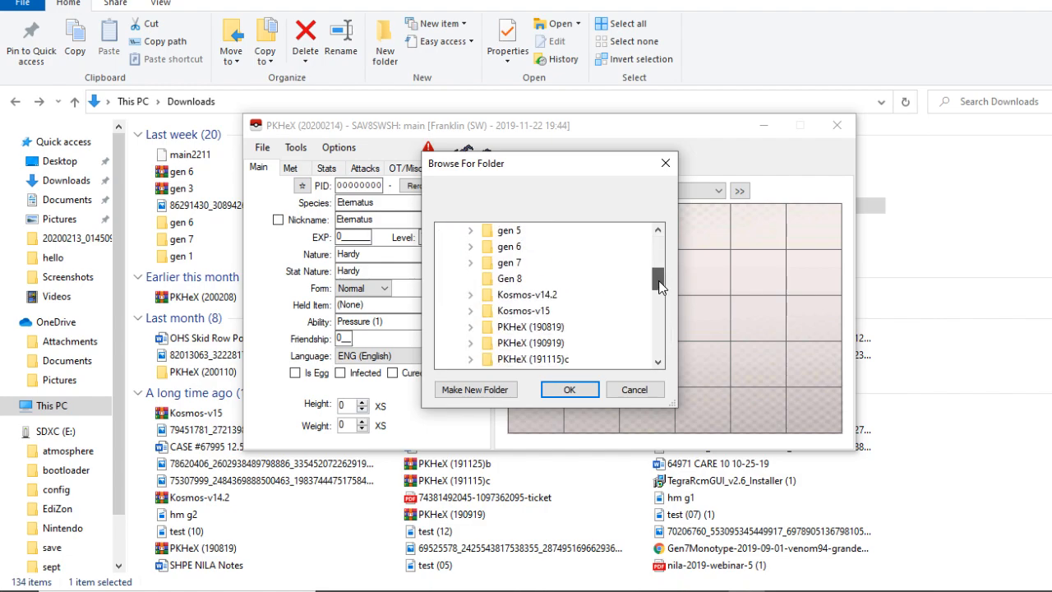
{"action": "left_click", "coordinate": [520, 281]}
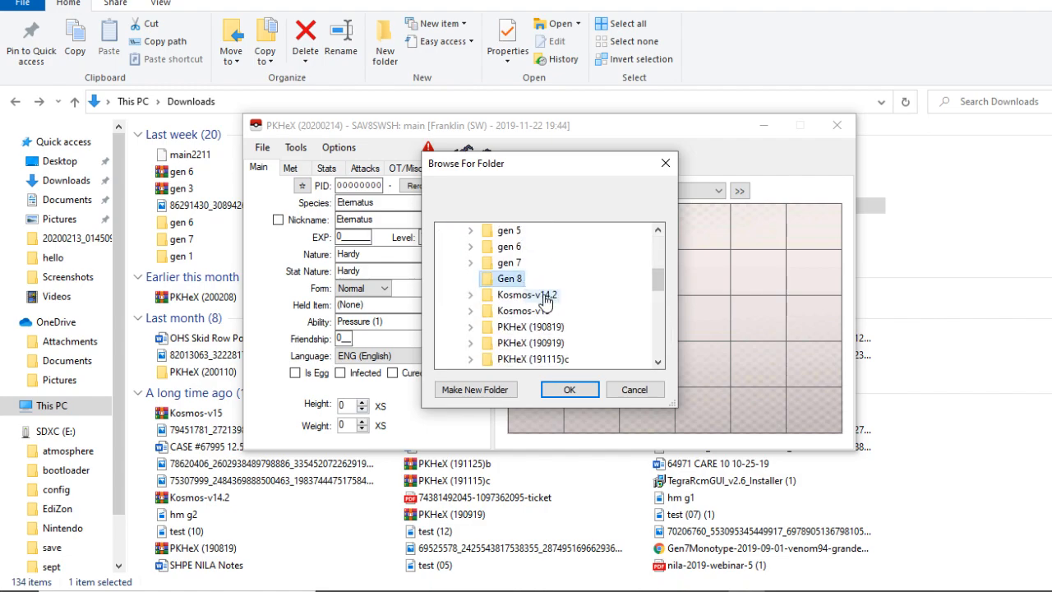
{"action": "left_click", "coordinate": [570, 390]}
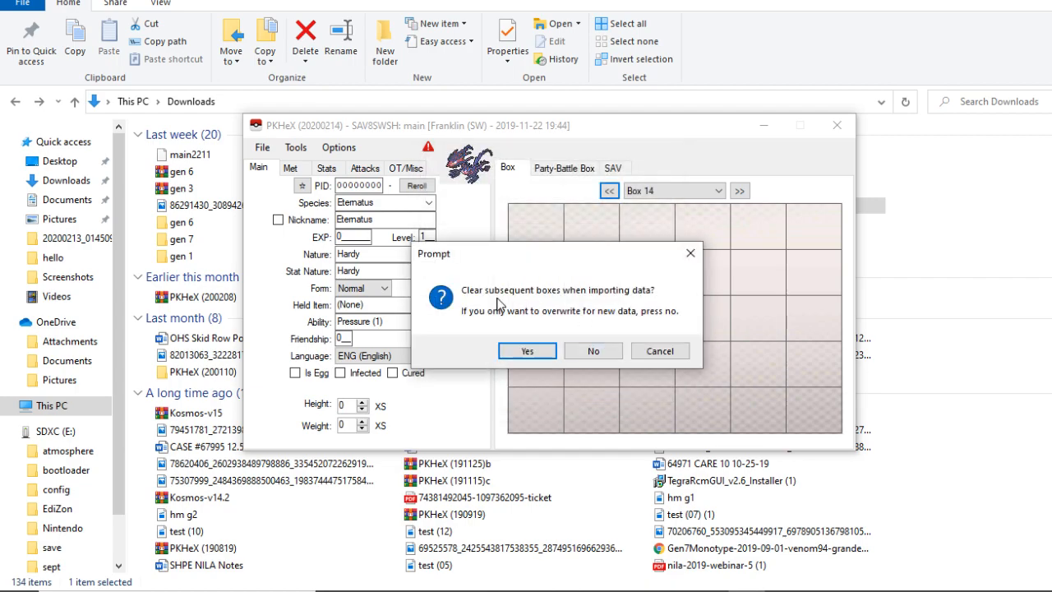
{"action": "left_click", "coordinate": [591, 352]}
{"action": "left_click", "coordinate": [513, 365]}
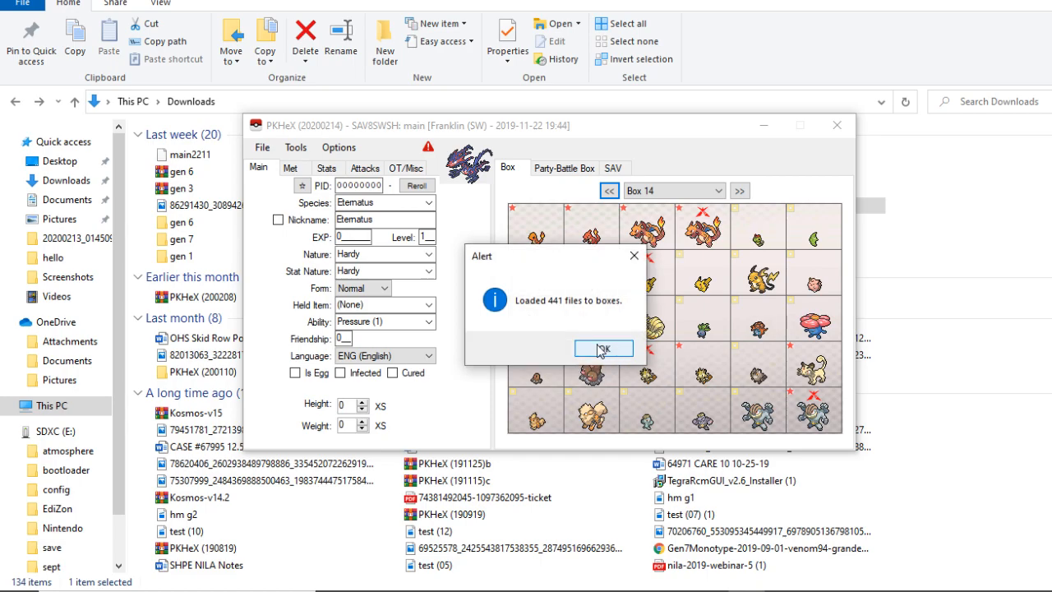
{"action": "left_click", "coordinate": [602, 350]}
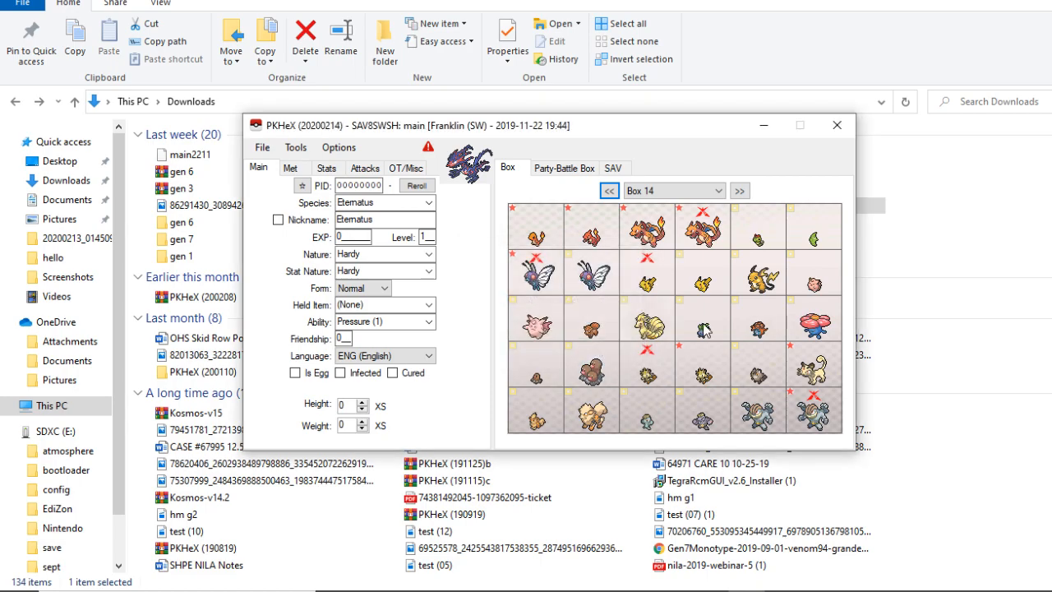
Examine the imported Pokémon box by box from Box 14 through Box 28
{"action": "left_click", "coordinate": [611, 192]}
{"action": "left_click", "coordinate": [739, 192]}
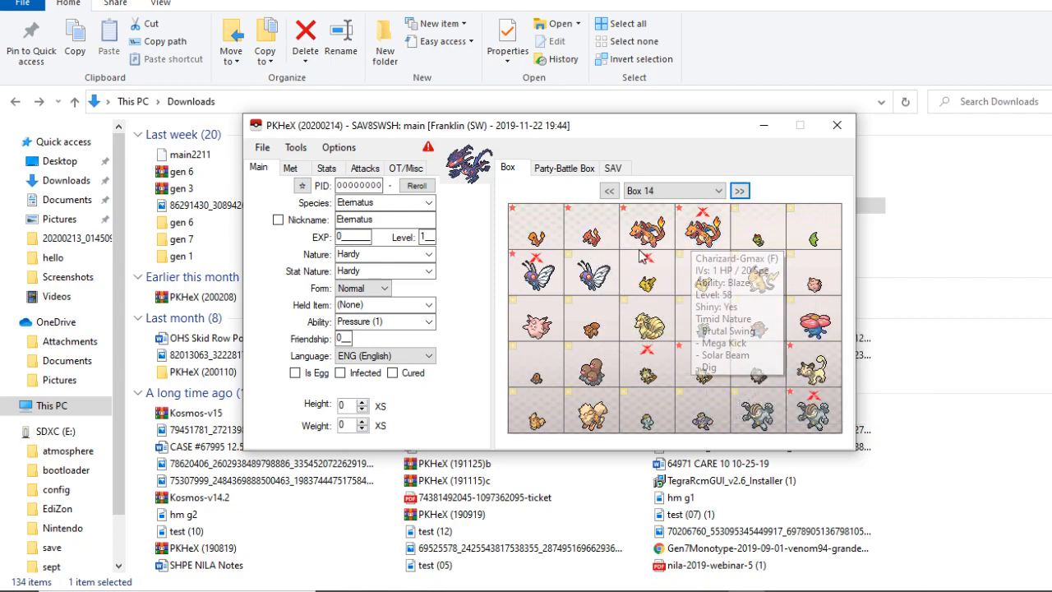
{"action": "left_click", "coordinate": [739, 192]}
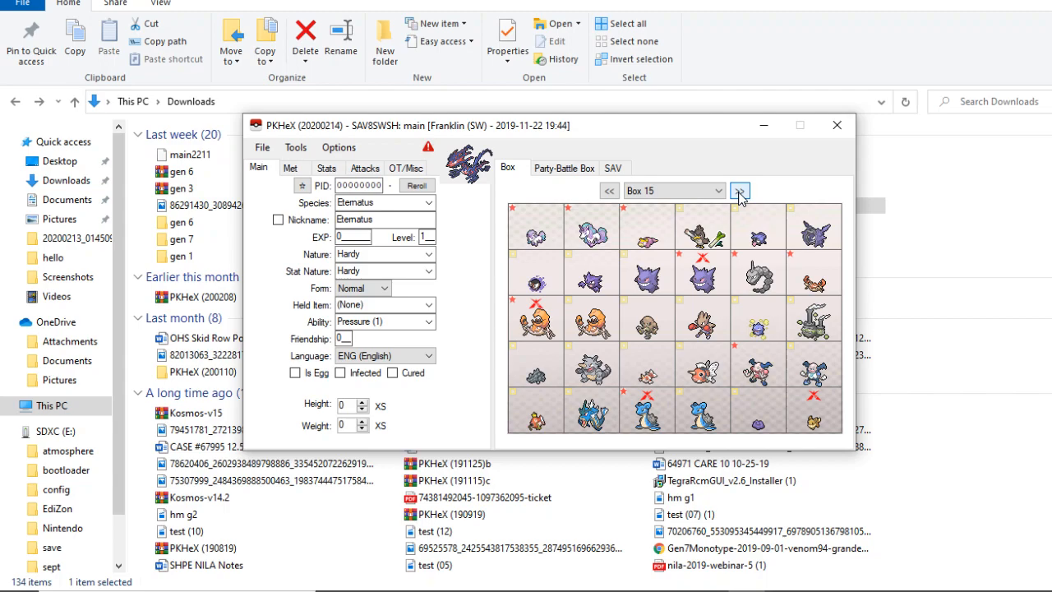
{"action": "left_click", "coordinate": [739, 191]}
{"action": "left_click", "coordinate": [739, 192]}
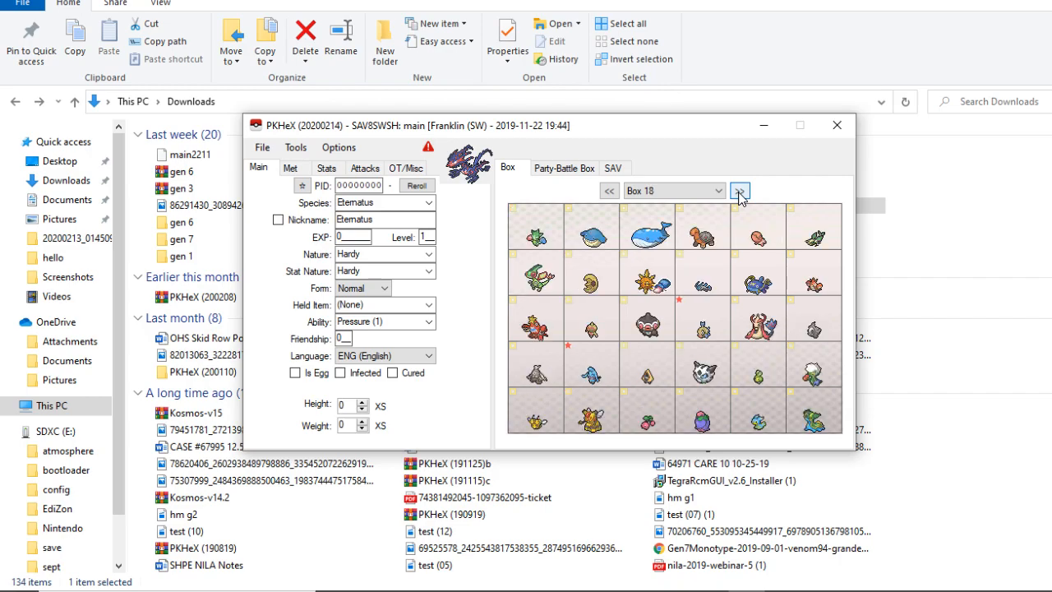
{"action": "left_click", "coordinate": [738, 191]}
{"action": "left_click", "coordinate": [739, 191]}
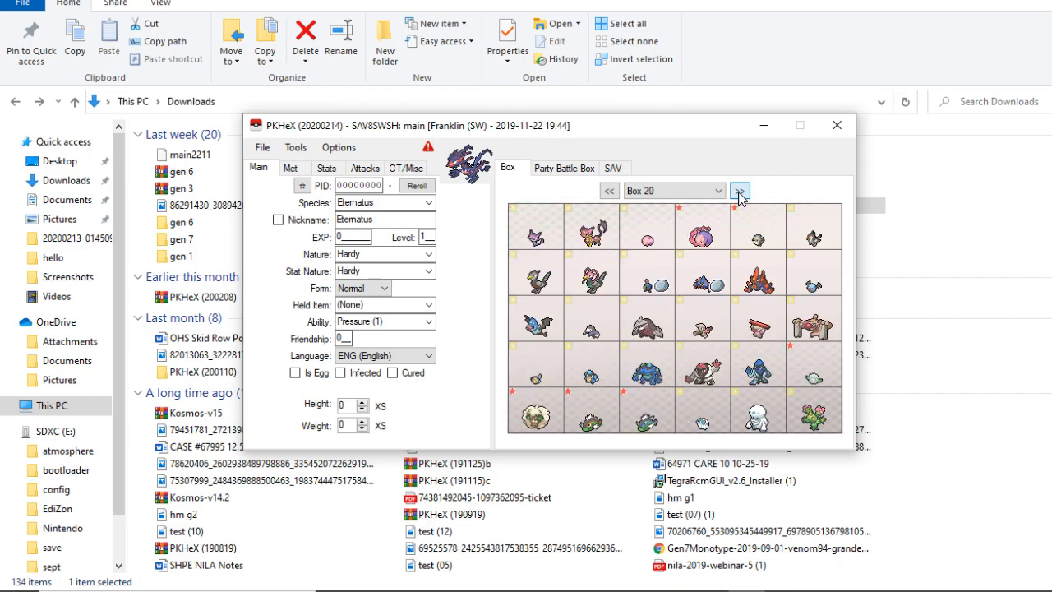
{"action": "left_click", "coordinate": [739, 192]}
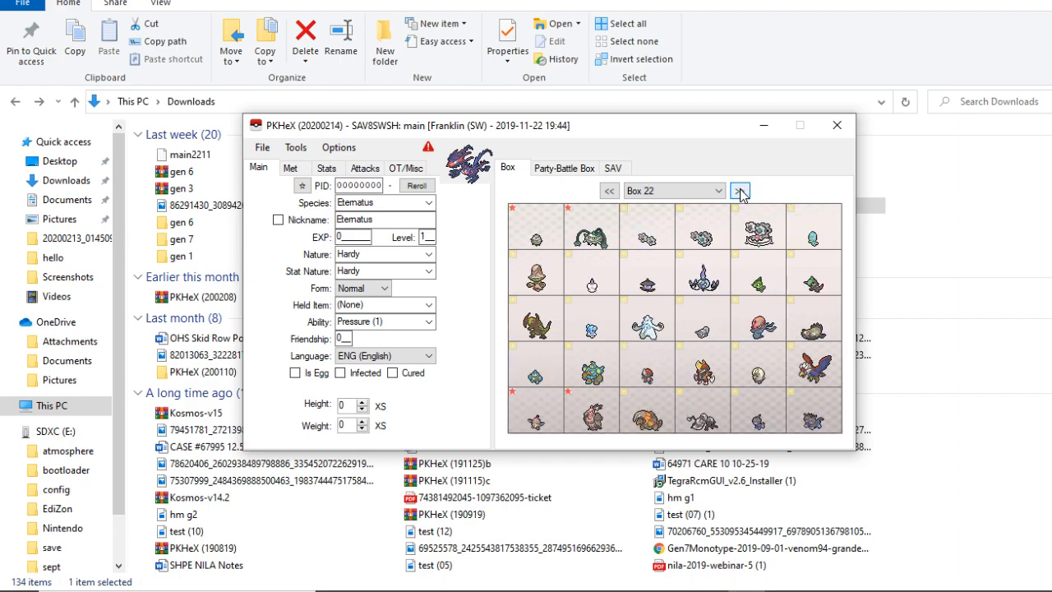
{"action": "left_click", "coordinate": [740, 192]}
{"action": "left_click", "coordinate": [740, 192]}
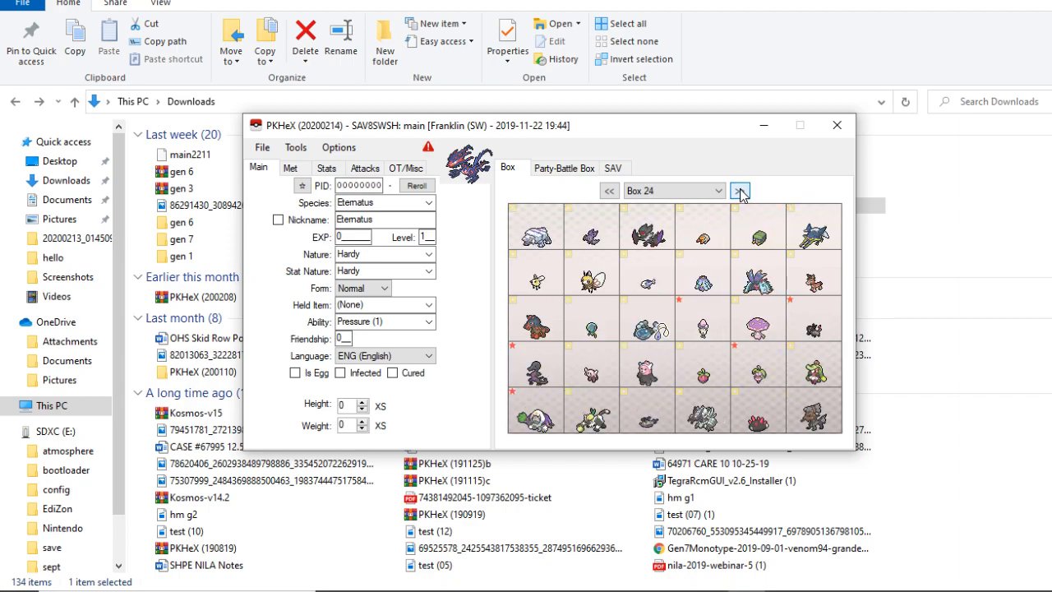
{"action": "left_click", "coordinate": [740, 192]}
{"action": "left_click", "coordinate": [739, 192]}
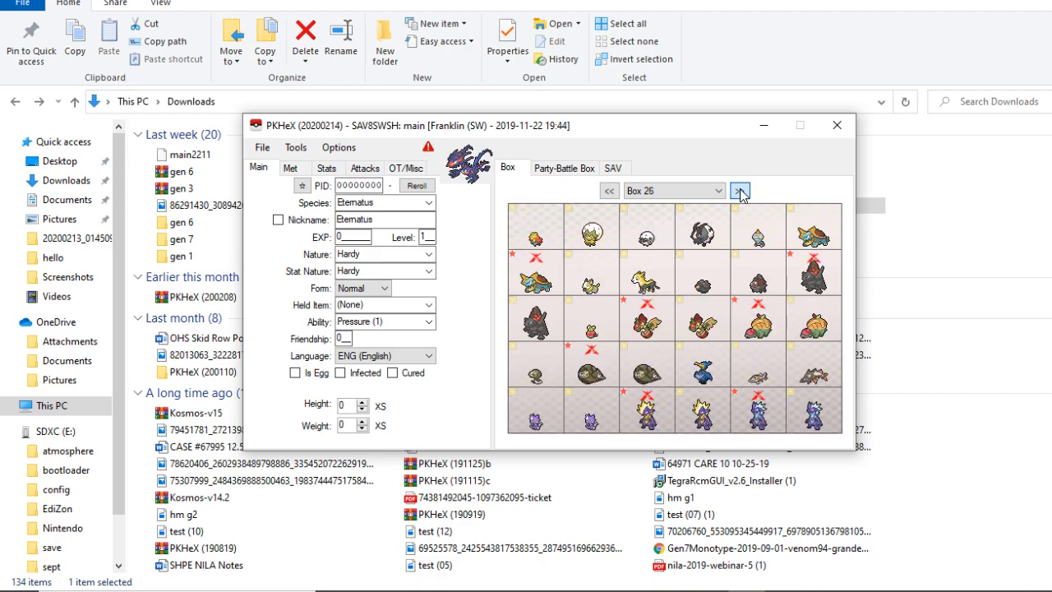
{"action": "left_click", "coordinate": [740, 192]}
{"action": "left_click", "coordinate": [740, 191]}
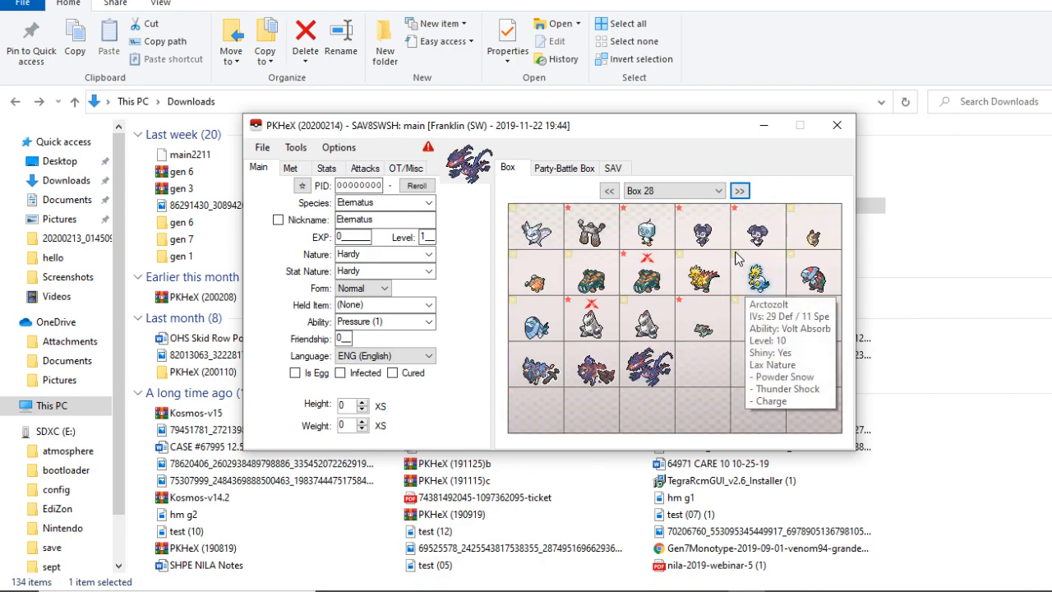
{"action": "mouse_move", "coordinate": [695, 223]}
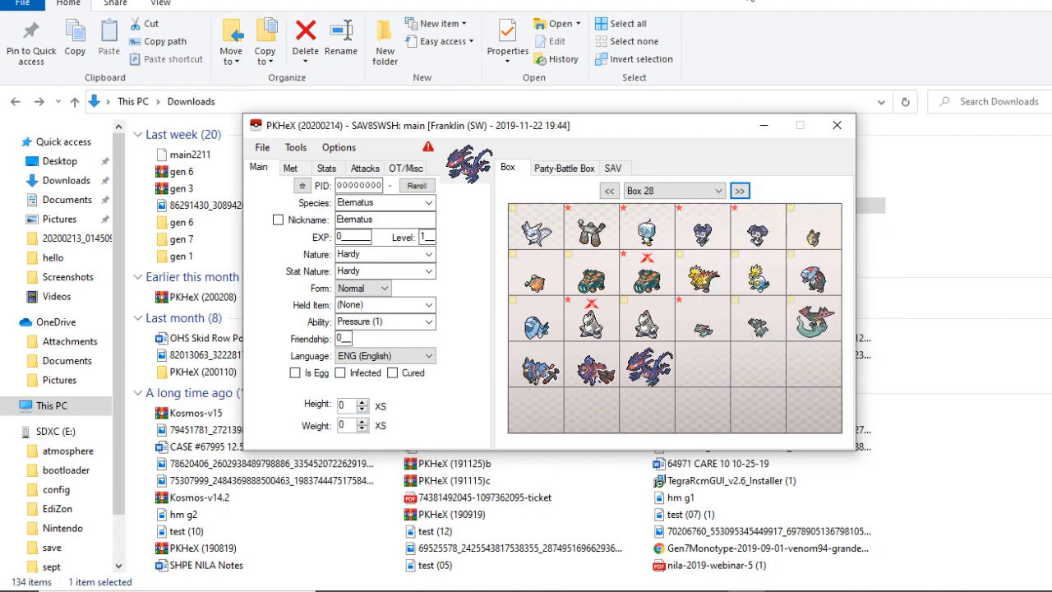
Open the Gen 8 folder in Downloads and move the PKHeX window clear of the file names
{"action": "left_click", "coordinate": [746, 0]}
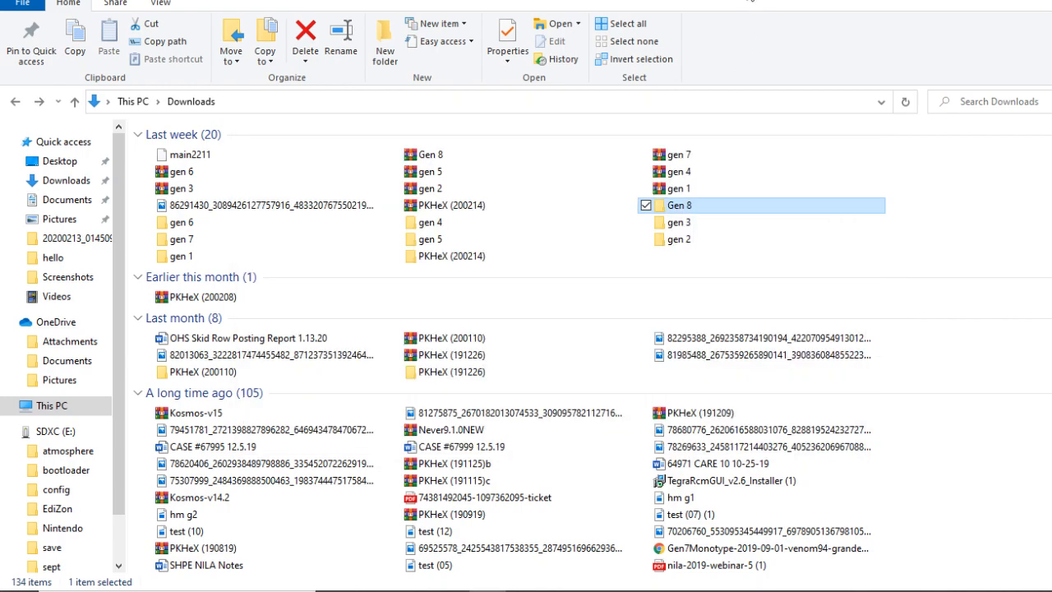
{"action": "double_click", "coordinate": [701, 212]}
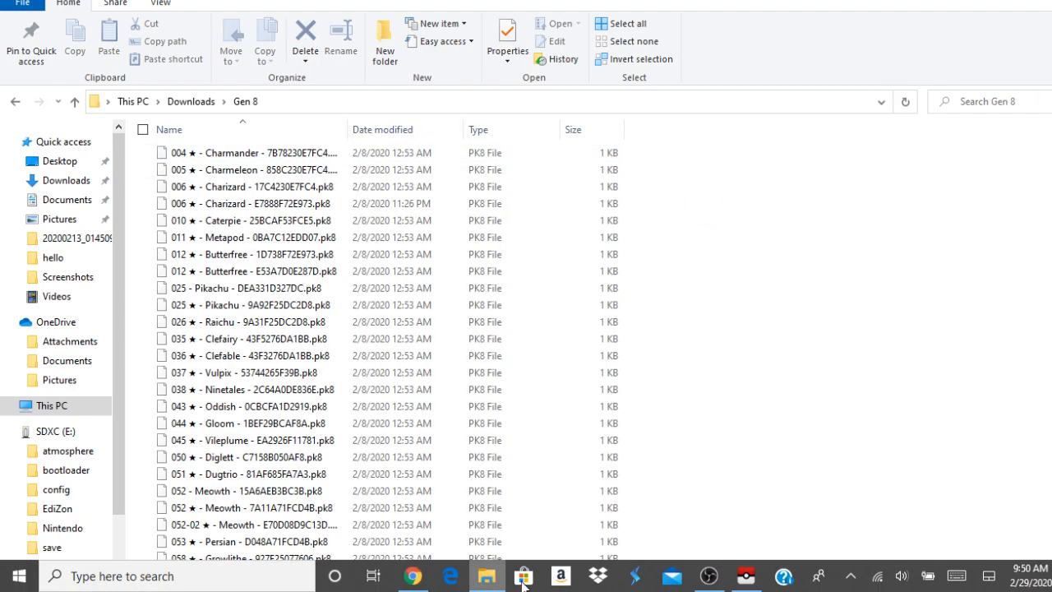
{"action": "left_click", "coordinate": [746, 575]}
{"action": "left_click_drag", "start_coordinate": [569, 141], "coordinate": [757, 58]}
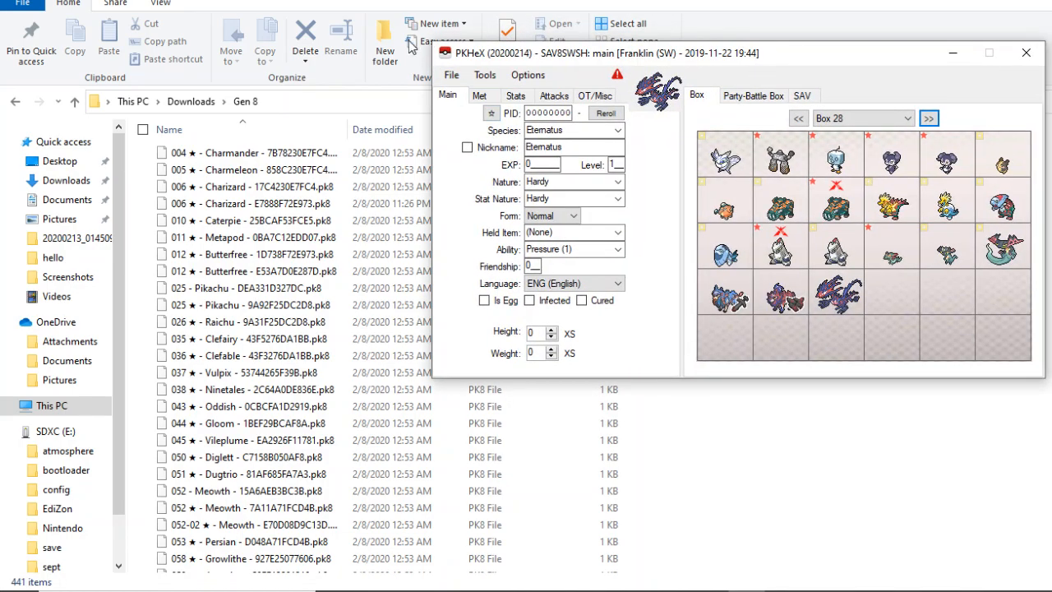
{"action": "left_click", "coordinate": [373, 10]}
Copy the file 448 ★ - Lucario - 0B0B6FA8157E.pk8 from the Gen 8 folder and switch to PKHeX
{"action": "scroll", "coordinate": [312, 308], "scroll_direction": "down", "scroll_amount": 20}
{"action": "scroll", "coordinate": [298, 313], "scroll_direction": "down", "scroll_amount": 15}
{"action": "scroll", "coordinate": [267, 403], "scroll_direction": "down", "scroll_amount": 13}
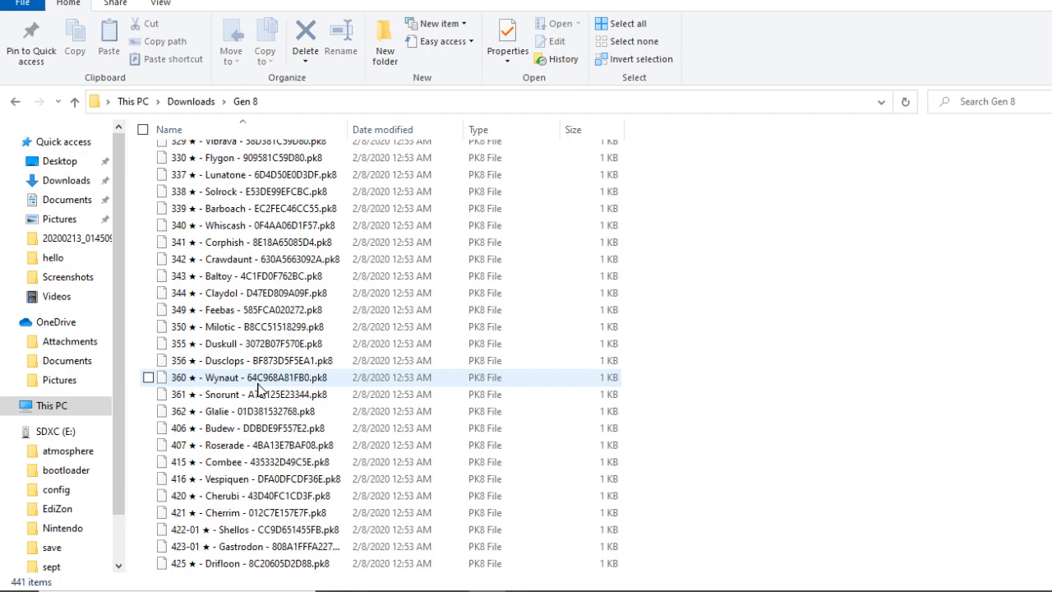
{"action": "left_click", "coordinate": [271, 429]}
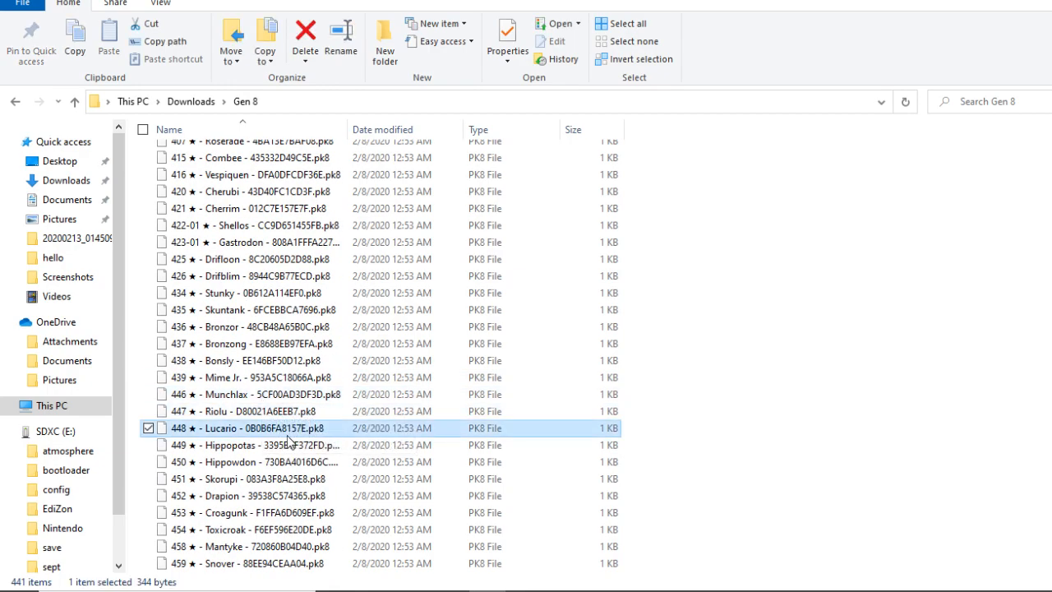
{"action": "left_click", "coordinate": [757, 582]}
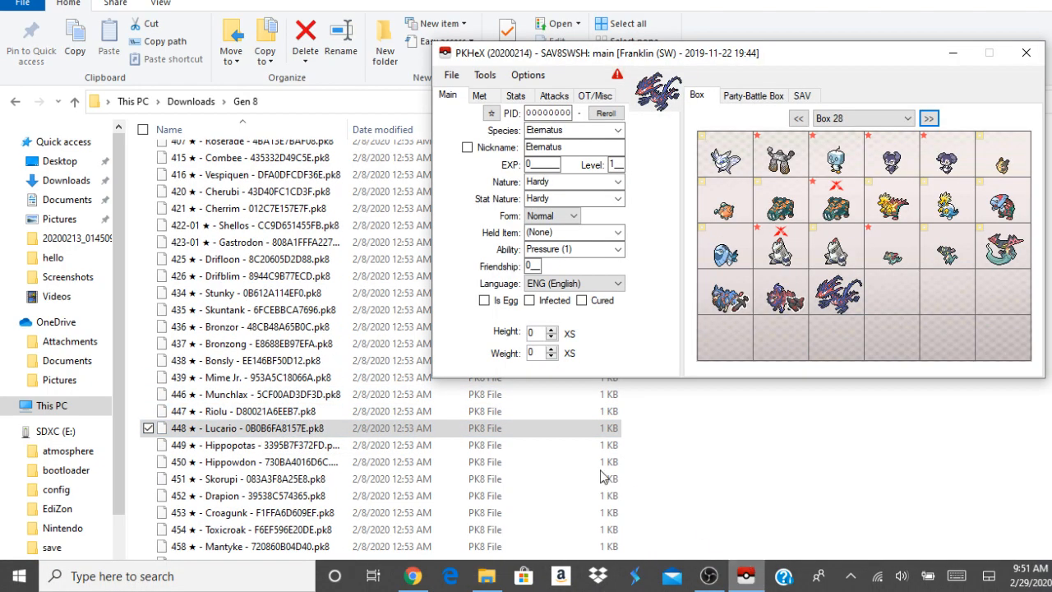
{"action": "left_click", "coordinate": [265, 436]}
{"action": "right_click", "coordinate": [265, 435]}
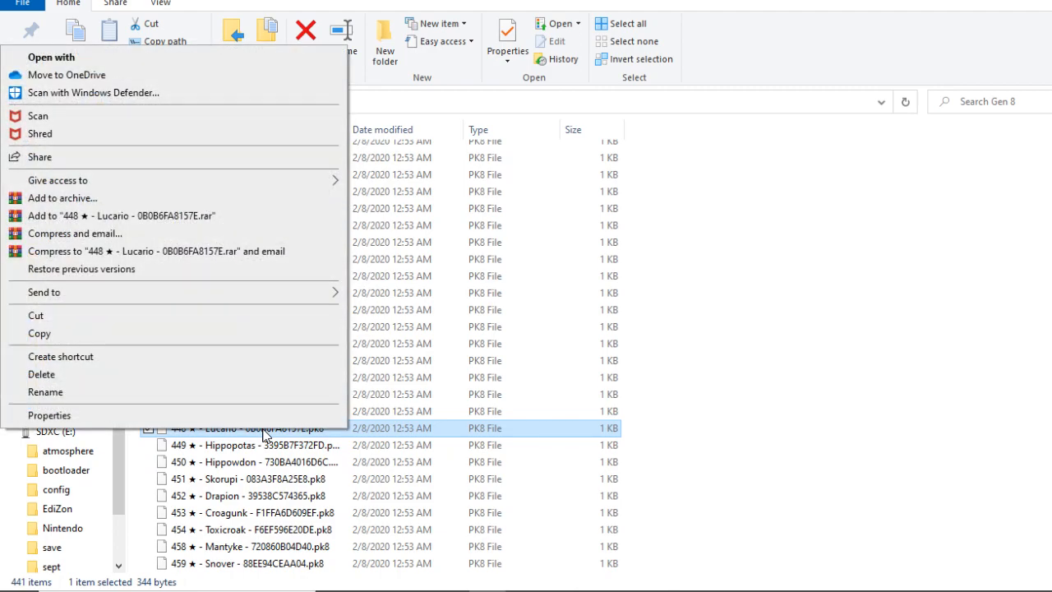
{"action": "left_click", "coordinate": [264, 436]}
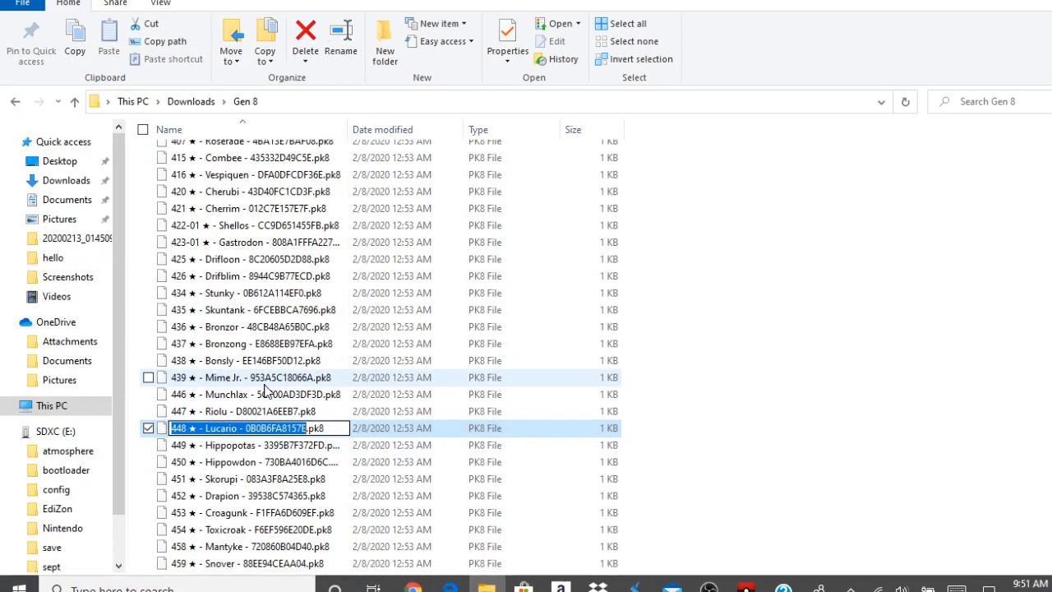
{"action": "left_click", "coordinate": [398, 433]}
{"action": "right_click", "coordinate": [399, 433]}
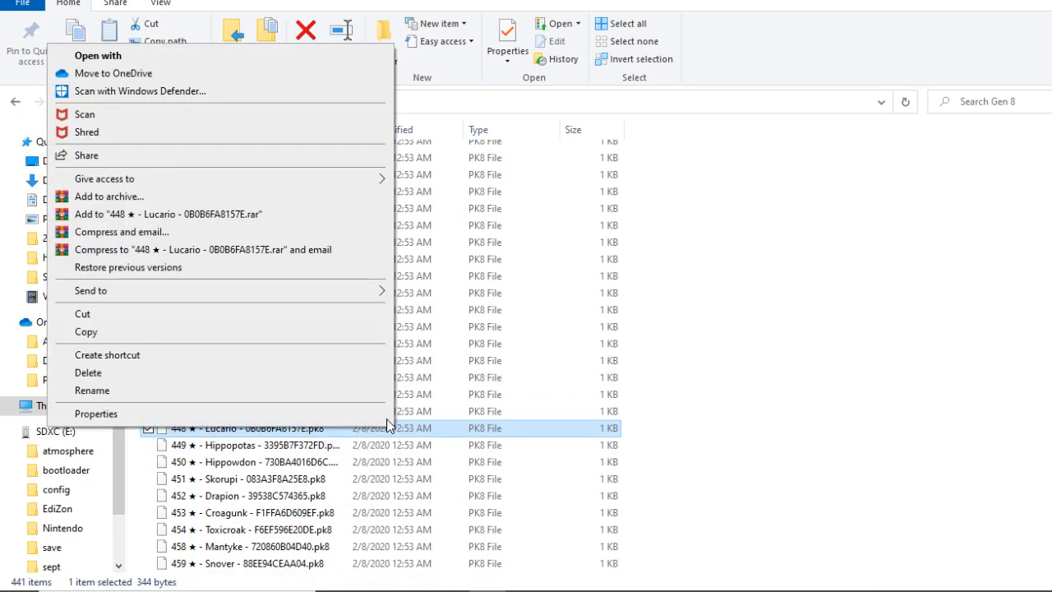
{"action": "left_click", "coordinate": [177, 333]}
{"action": "left_click", "coordinate": [709, 577]}
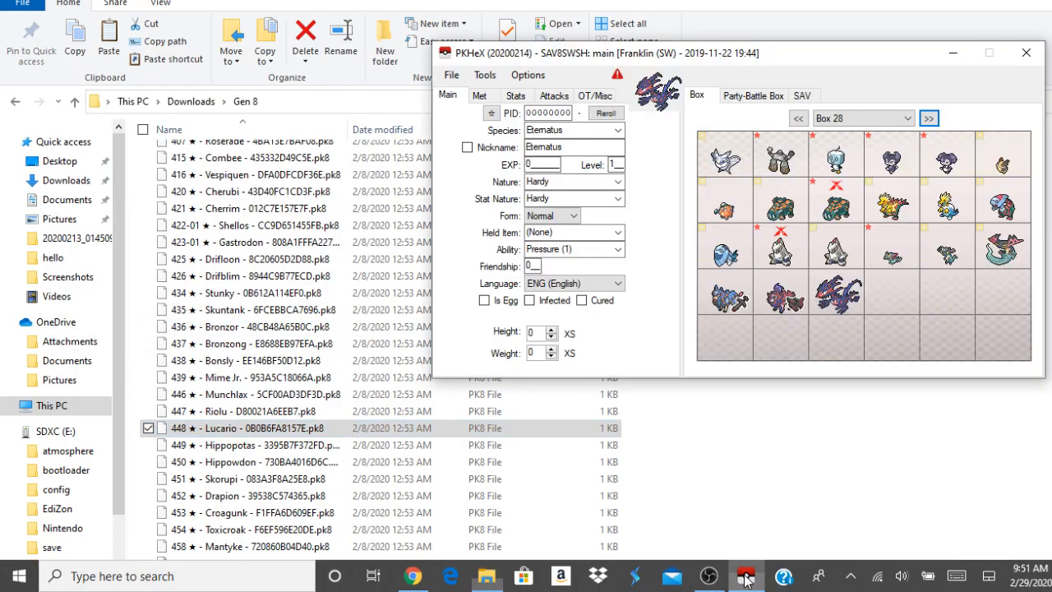
Set the editor's Eternatus into the first empty slot of Box 28 and delete it from that slot
{"action": "right_click", "coordinate": [894, 300]}
{"action": "left_click", "coordinate": [916, 308]}
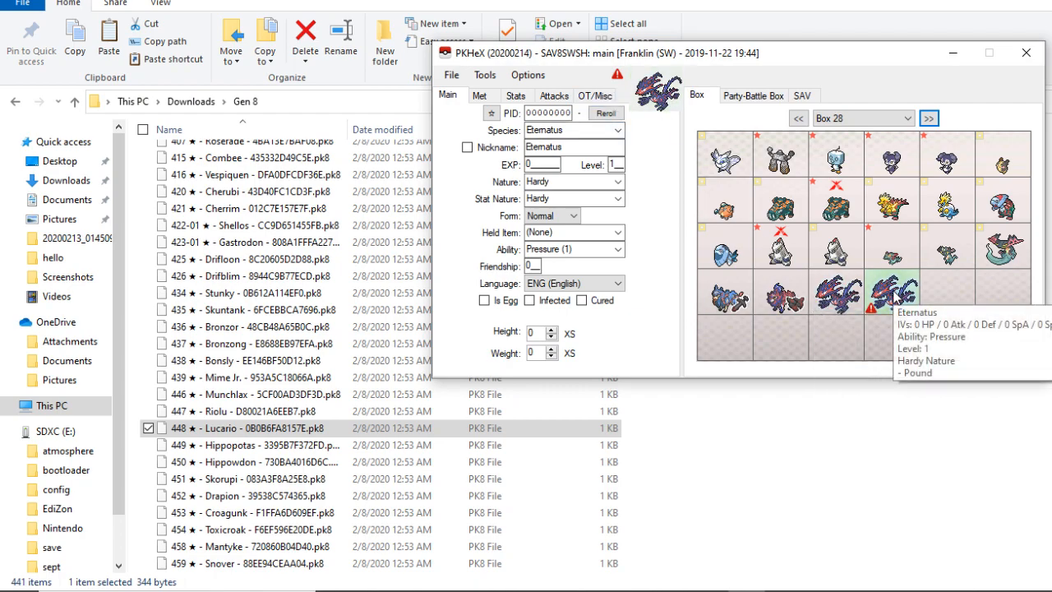
{"action": "right_click", "coordinate": [894, 293]}
{"action": "left_click", "coordinate": [933, 337]}
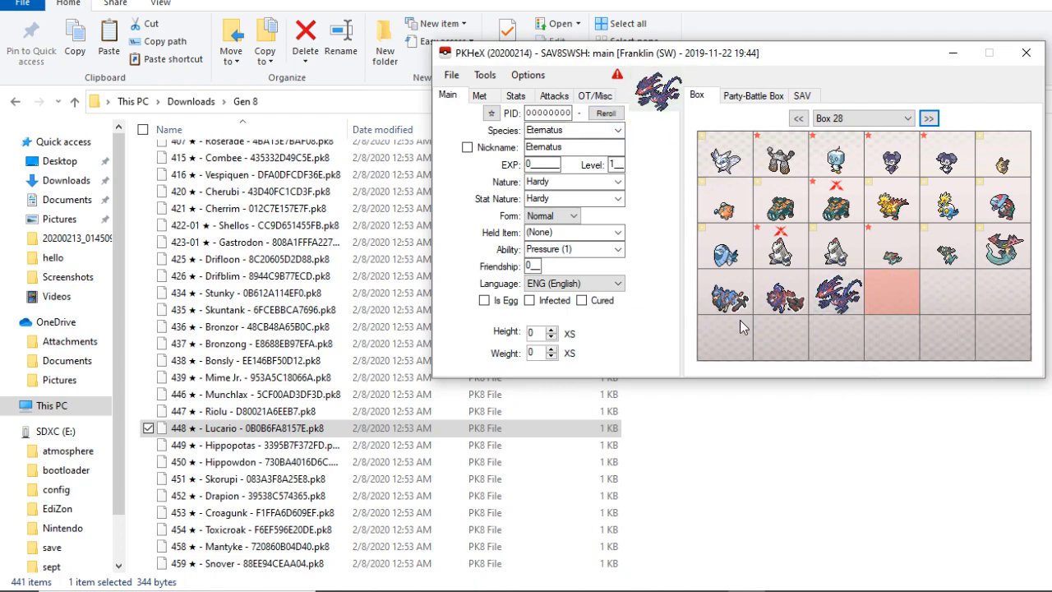
Import 448 ★ - Lucario - 0B0B6FA8157E.pk8 from the Gen 8 folder into Box 28's first empty slot and load it in the editor
{"action": "left_click_drag", "start_coordinate": [773, 0], "coordinate": [778, 44]}
{"action": "left_click_drag", "start_coordinate": [717, 53], "coordinate": [371, 37]}
{"action": "scroll", "coordinate": [357, 390], "scroll_direction": "down", "scroll_amount": 2}
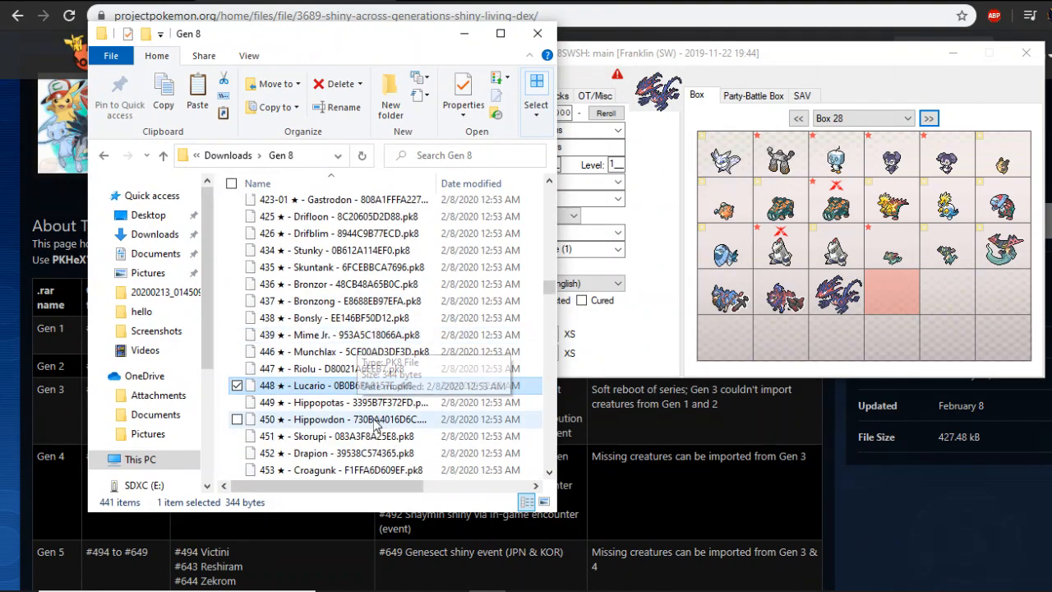
{"action": "left_click_drag", "start_coordinate": [356, 390], "coordinate": [890, 294]}
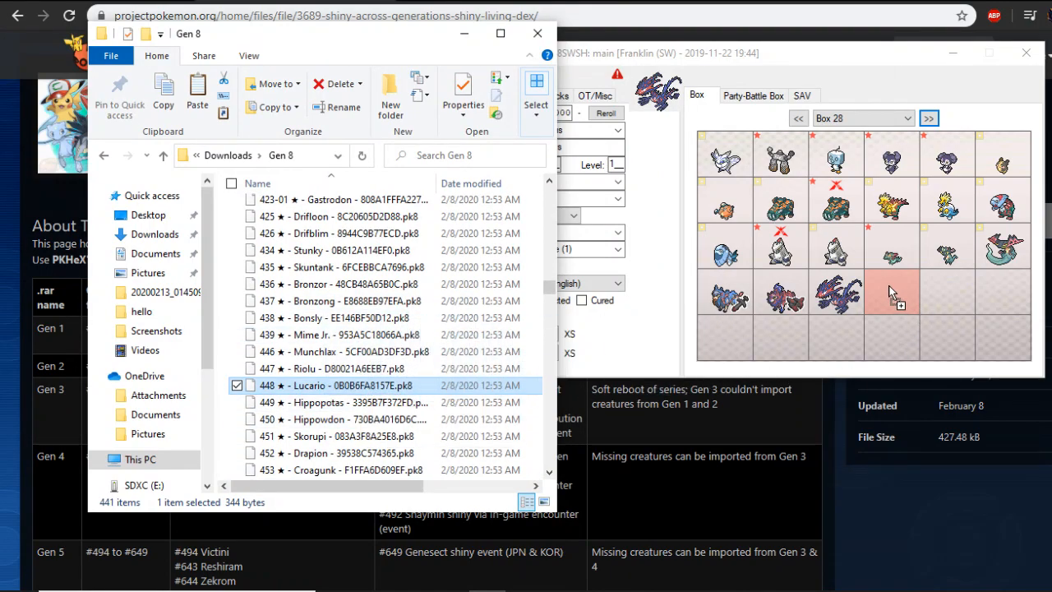
{"action": "left_click_drag", "start_coordinate": [890, 294], "coordinate": [893, 304]}
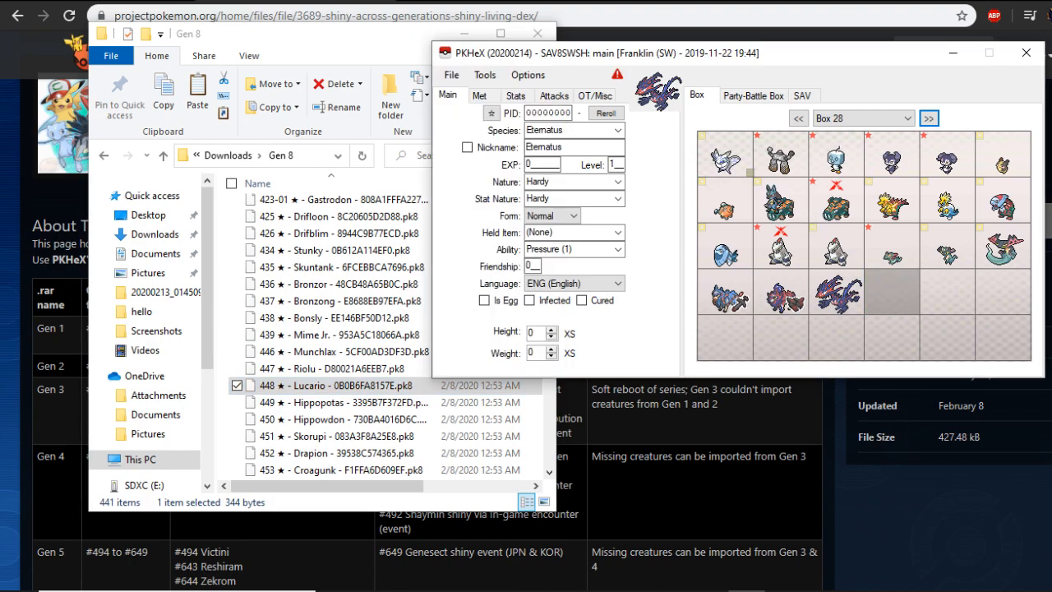
{"action": "left_click", "coordinate": [892, 298]}
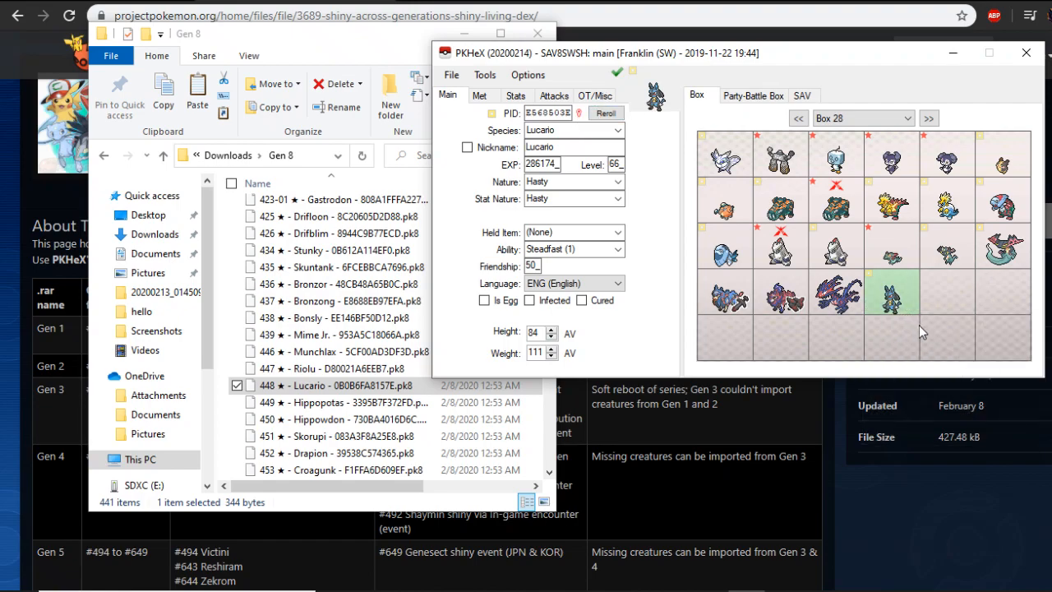
{"action": "left_click", "coordinate": [452, 74]}
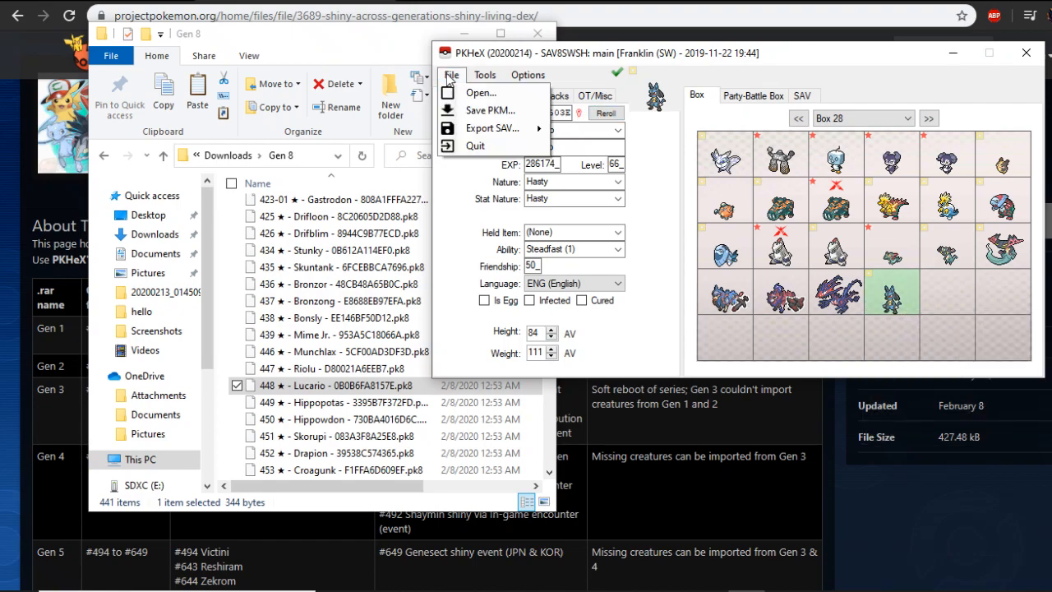
{"action": "mouse_move", "coordinate": [514, 131]}
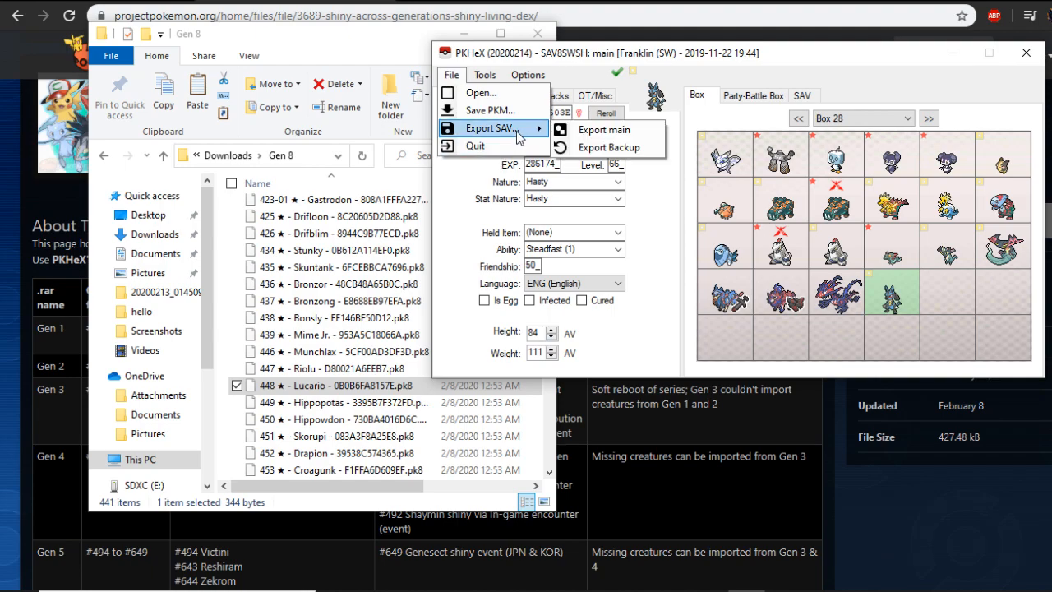
{"action": "left_click", "coordinate": [612, 131]}
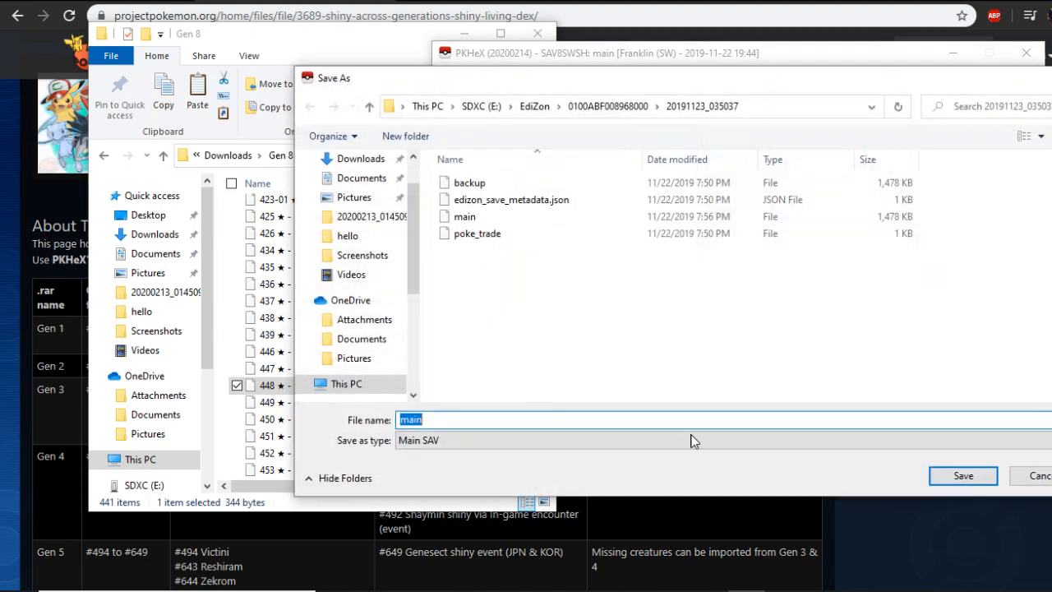
{"action": "left_click", "coordinate": [1027, 475]}
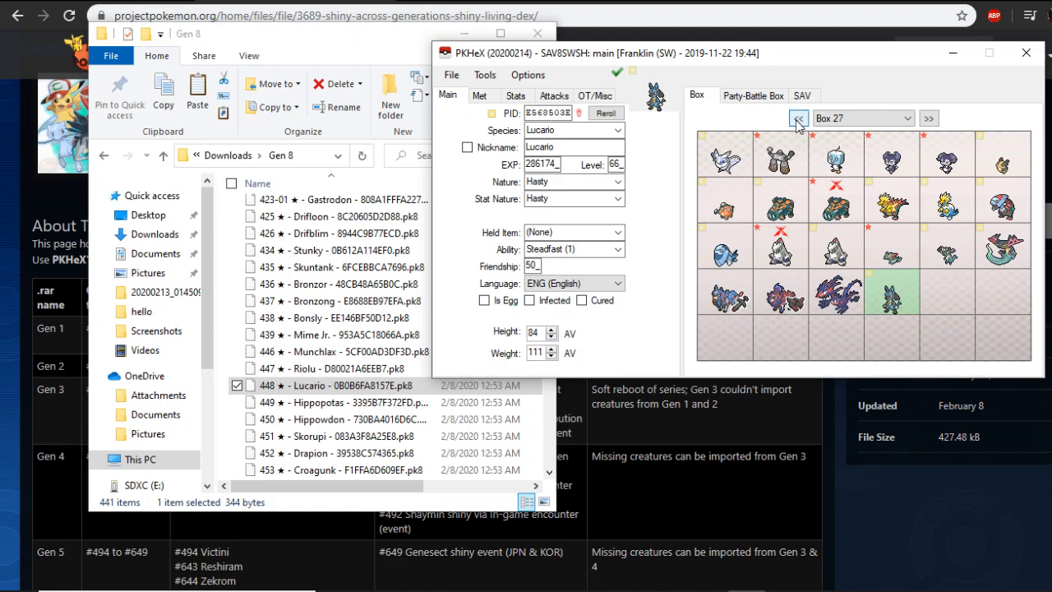
Examine the imported Pokémon box by box from Box 28 back to Box 21
{"action": "left_click", "coordinate": [799, 118]}
{"action": "left_click", "coordinate": [798, 119]}
{"action": "left_click", "coordinate": [798, 119]}
{"action": "left_click", "coordinate": [798, 118]}
{"action": "left_click", "coordinate": [798, 118]}
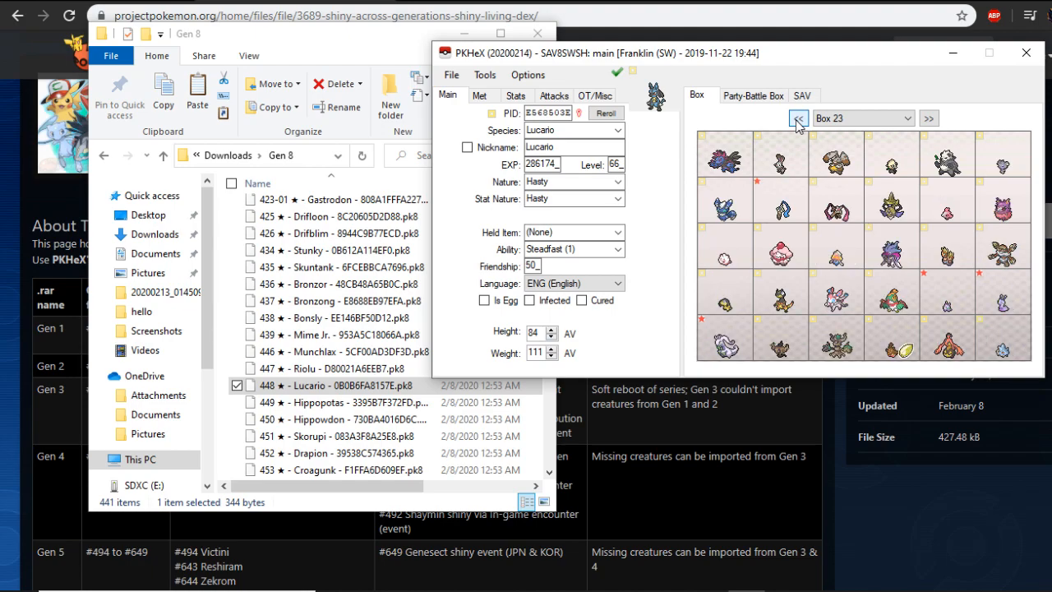
{"action": "left_click", "coordinate": [798, 120]}
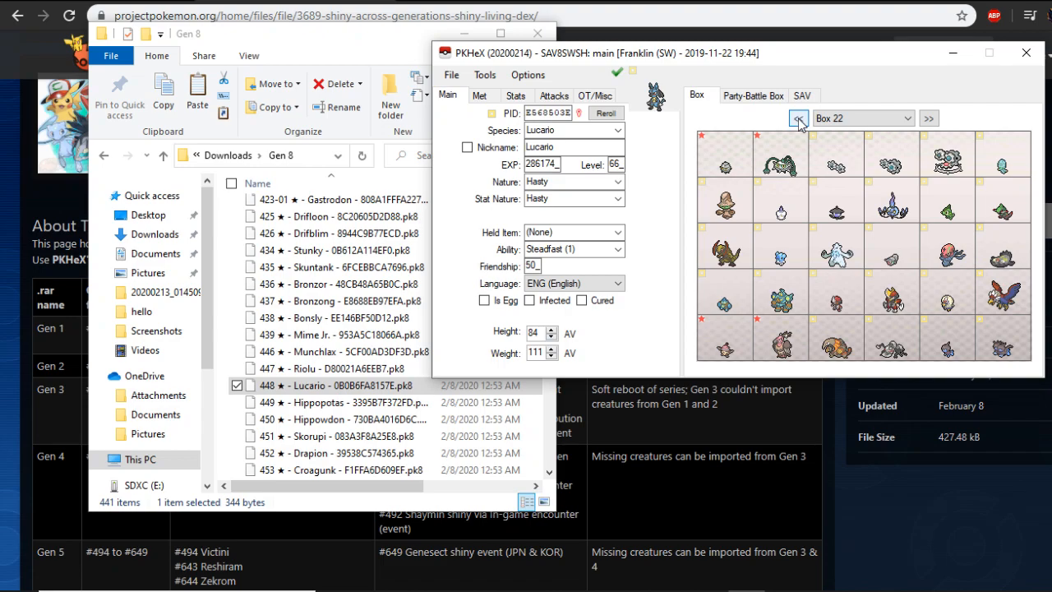
{"action": "left_click", "coordinate": [798, 120]}
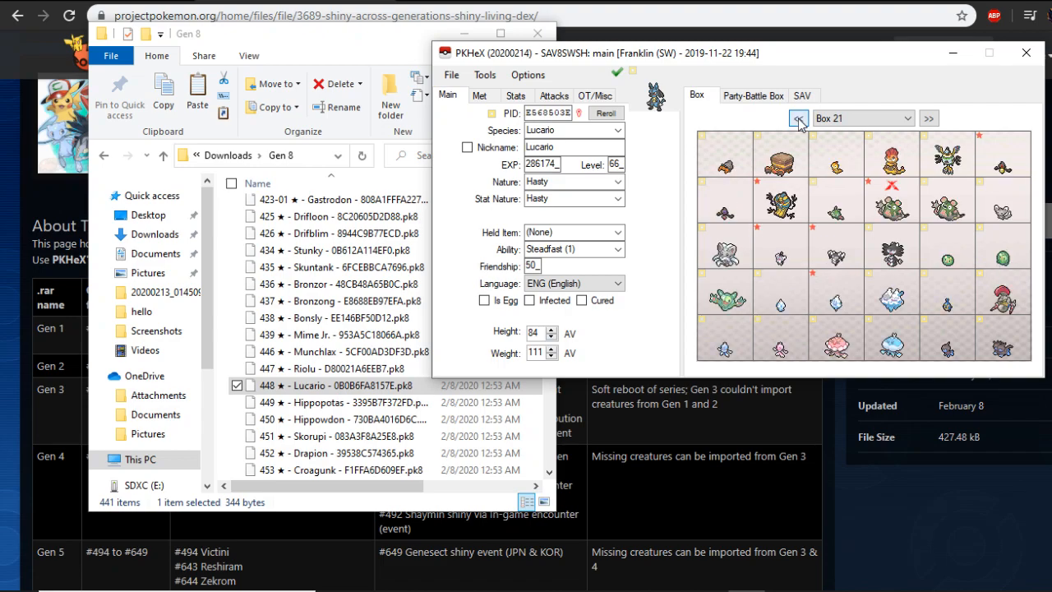